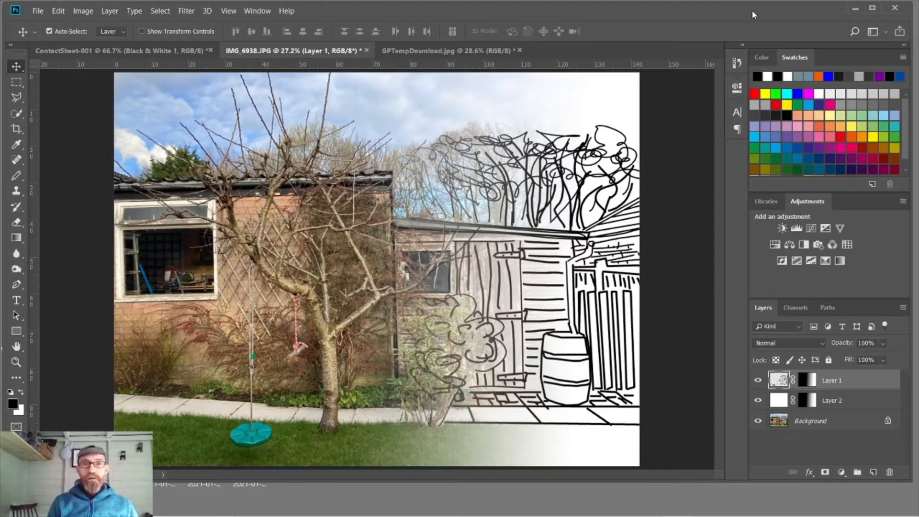
# - In the GPTempDownload.jpg document, add a new layer above the photo and fill it with white at 100% opacity
pyautogui.click(433, 50)
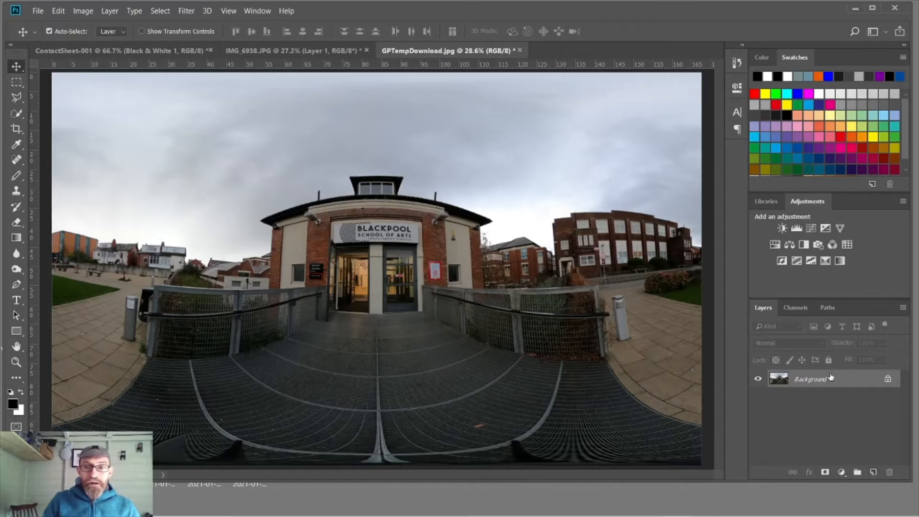
pyautogui.click(874, 472)
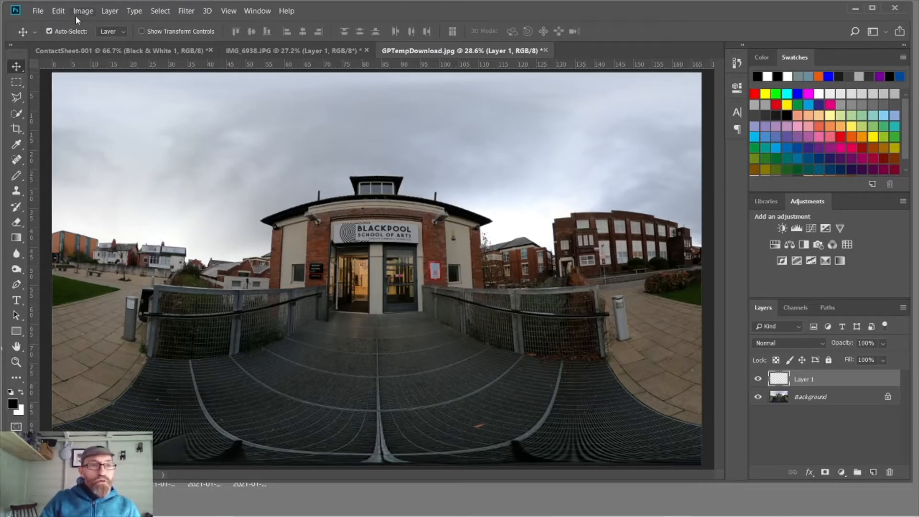
pyautogui.click(59, 12)
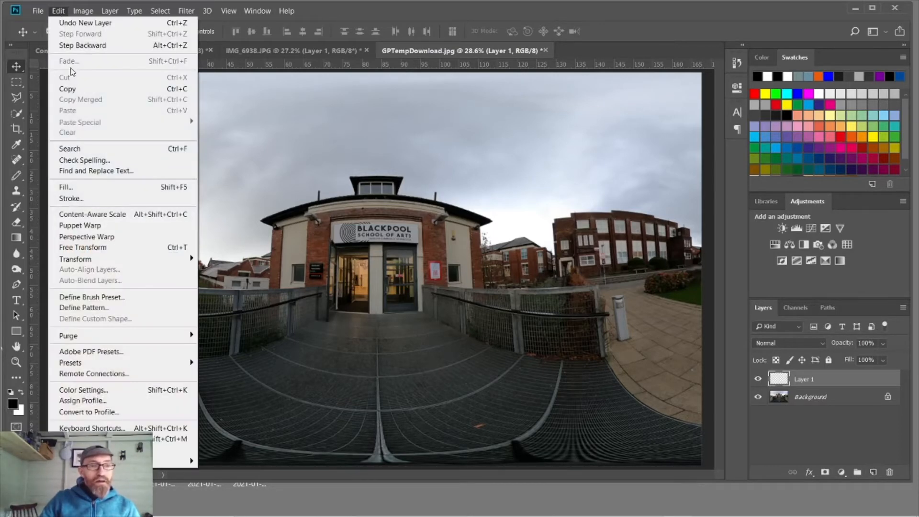
pyautogui.click(74, 186)
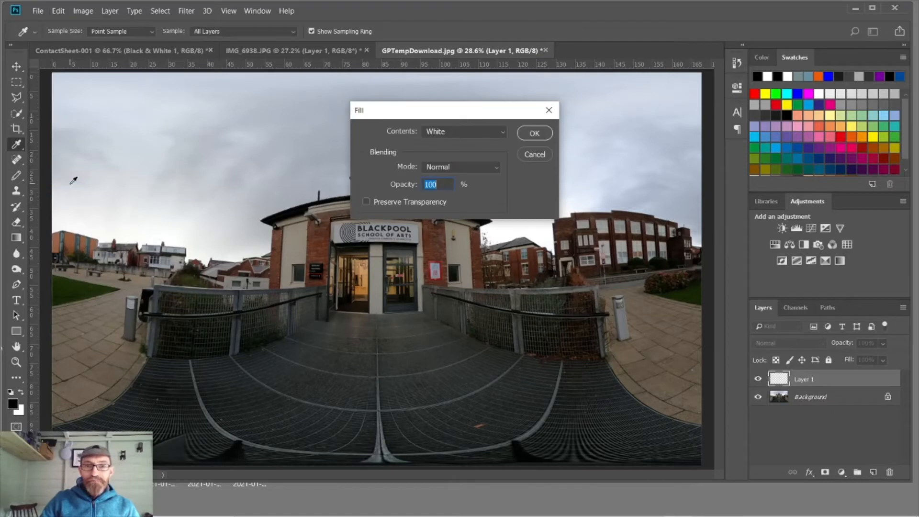
pyautogui.click(427, 132)
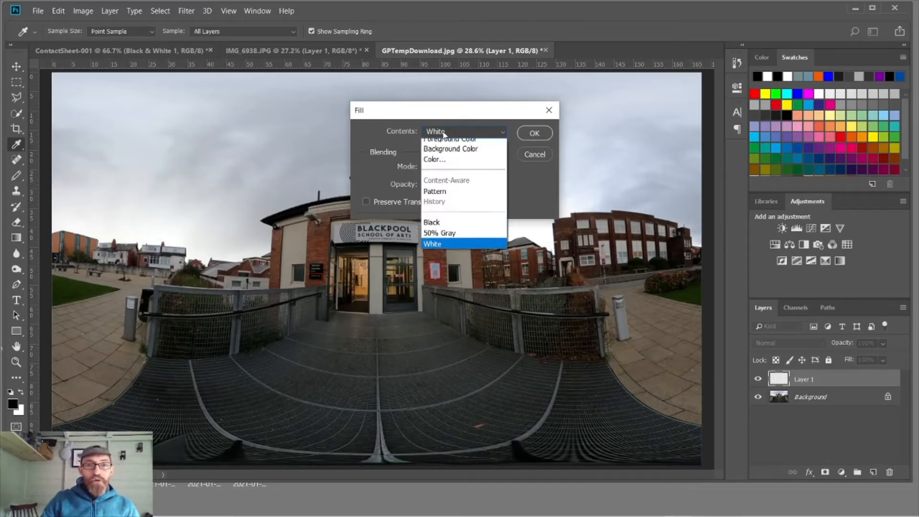
pyautogui.click(437, 250)
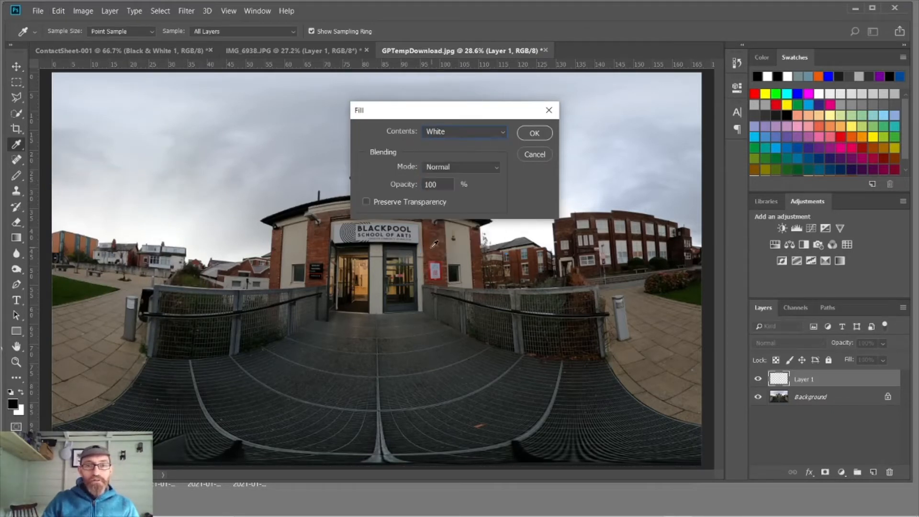
pyautogui.click(535, 134)
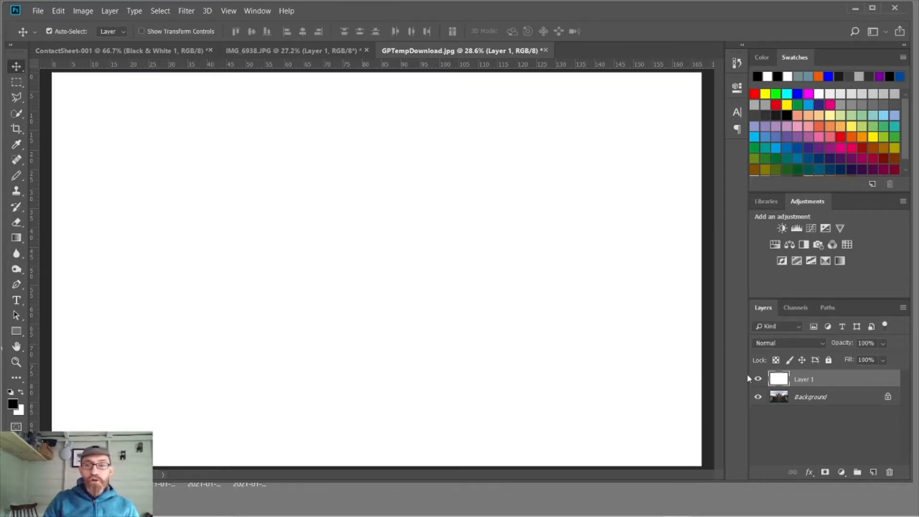
# - Hide the white layer and add an empty layer above it, ready for drawing with the Pencil tool
pyautogui.click(760, 379)
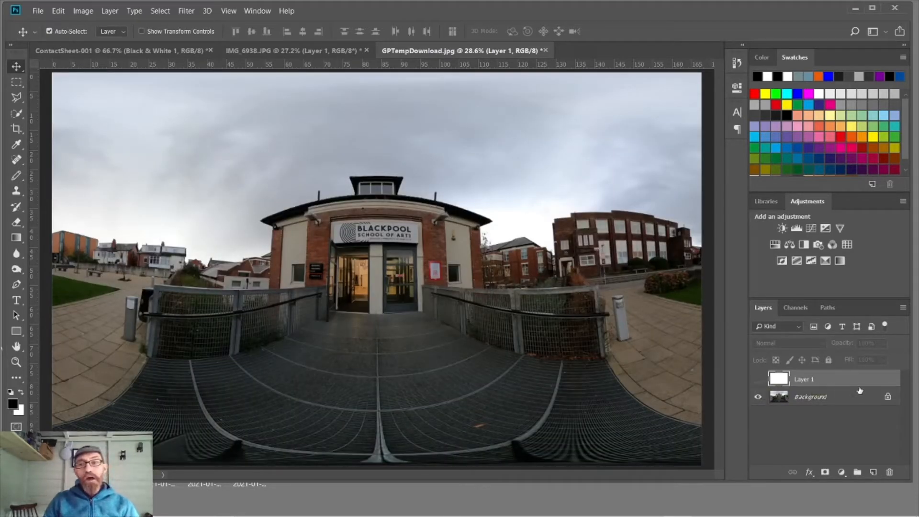
pyautogui.click(874, 471)
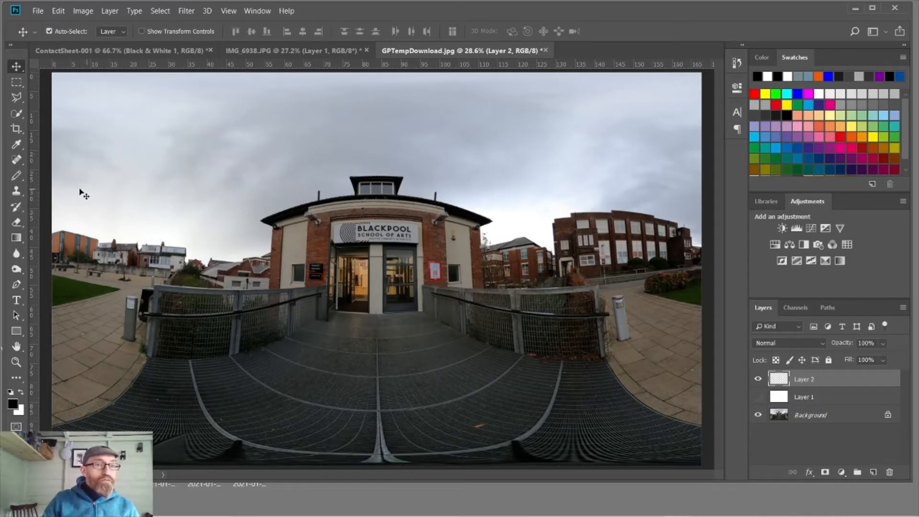
pyautogui.click(17, 177)
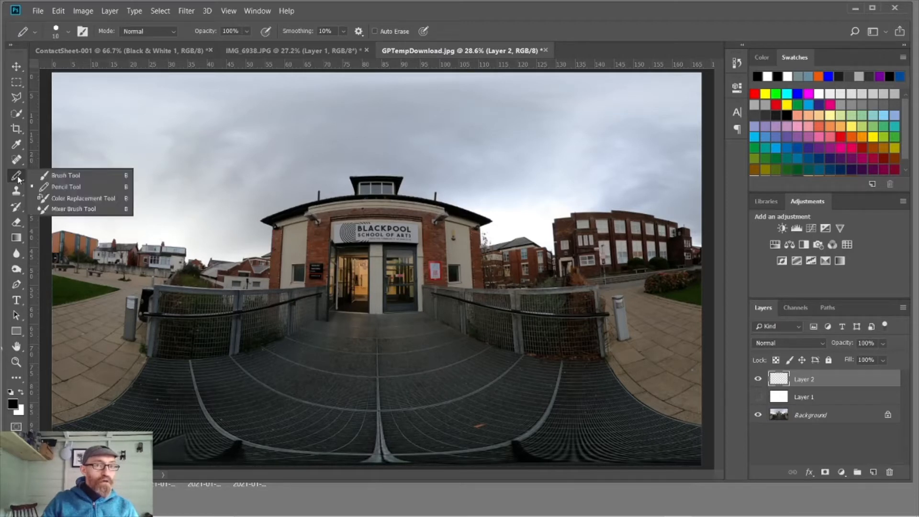
pyautogui.click(44, 184)
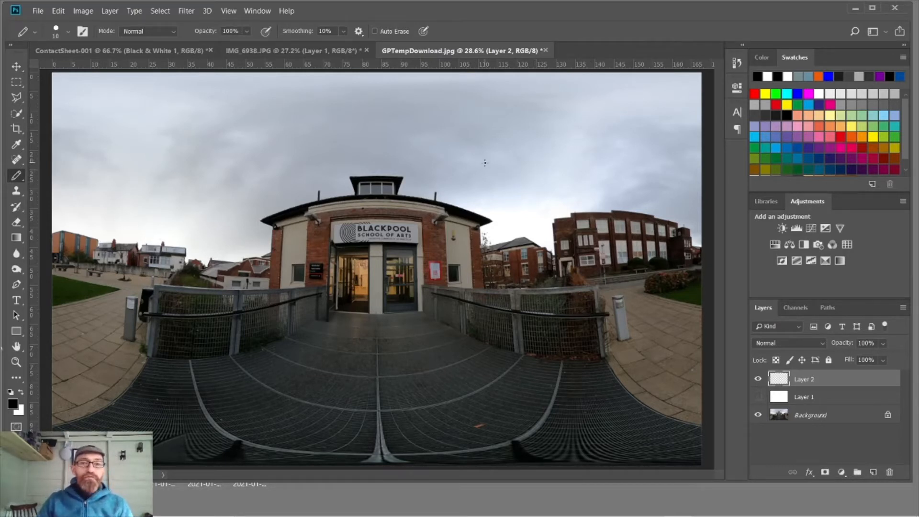
# - Try a straight horizontal black pencil line across the sky and undo it
pyautogui.moveTo(483, 163); pyautogui.dragTo(596, 163)
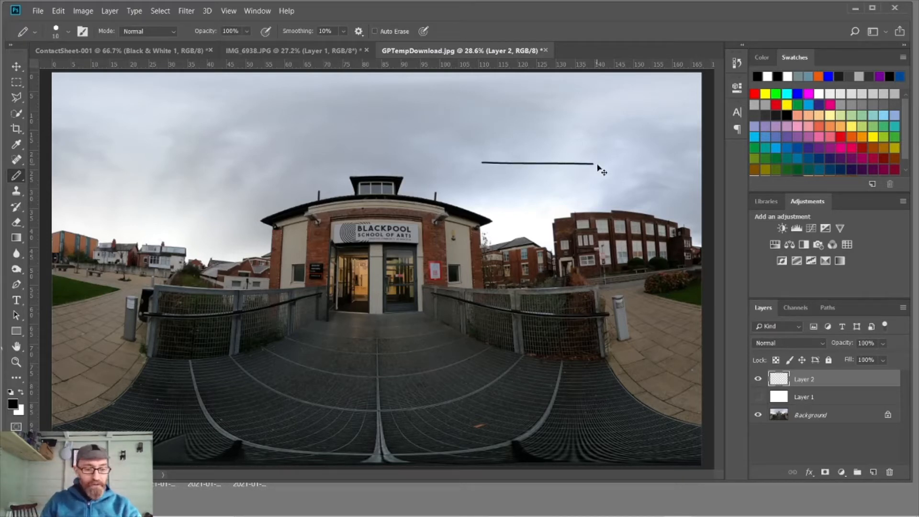
pyautogui.hotkey('ctrl', 'z')
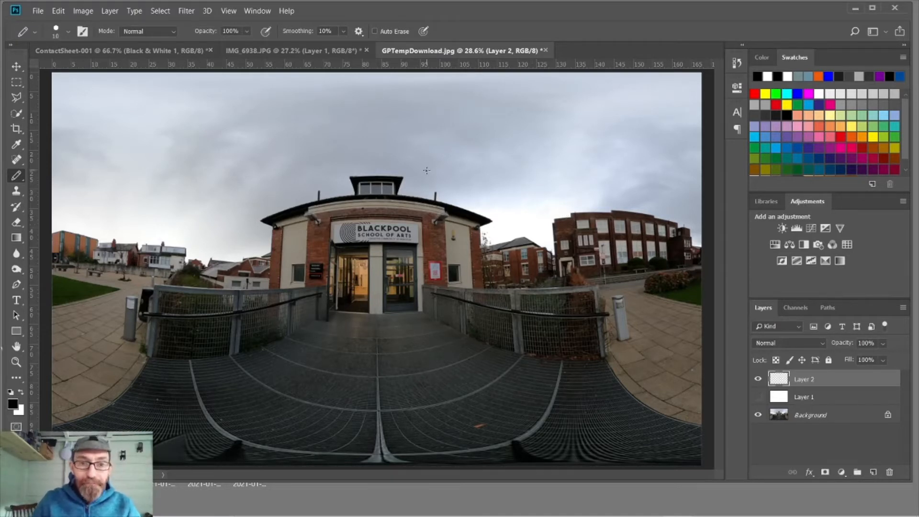
# - Trace the right side of the rooftop lantern and the main roof's right-hand upper edge with connected straight pencil lines
pyautogui.keyDown('ctrl'); pyautogui.click(387, 181); pyautogui.keyUp('ctrl')
pyautogui.keyDown('ctrl'); pyautogui.click(387, 181); pyautogui.keyUp('ctrl')
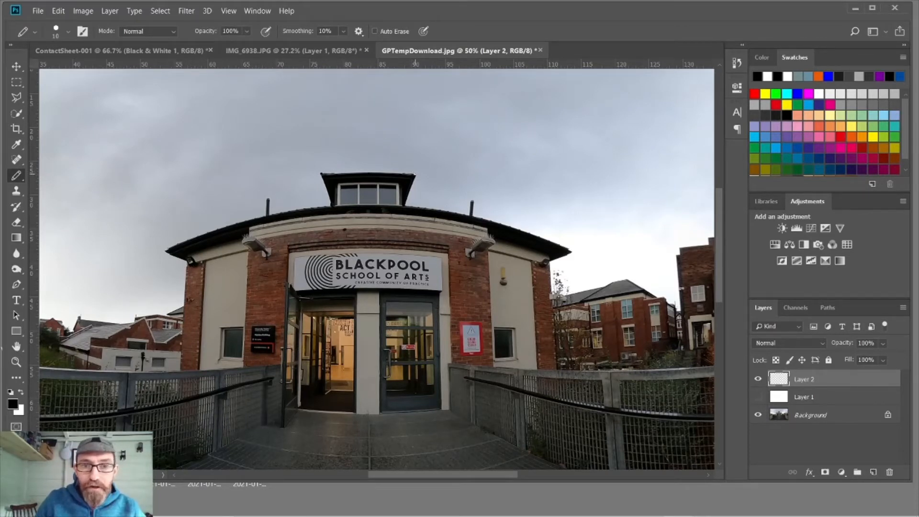
pyautogui.keyDown('shift'); pyautogui.click(416, 174); pyautogui.keyUp('shift')
pyautogui.keyDown('shift'); pyautogui.click(406, 205); pyautogui.keyUp('shift')
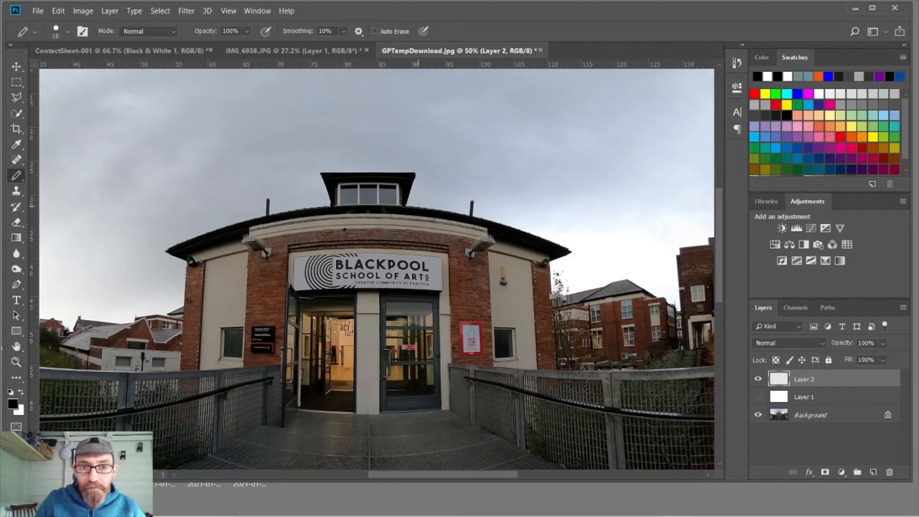
pyautogui.keyDown('shift'); pyautogui.click(432, 209); pyautogui.keyUp('shift')
pyautogui.keyDown('shift'); pyautogui.click(473, 216); pyautogui.keyUp('shift')
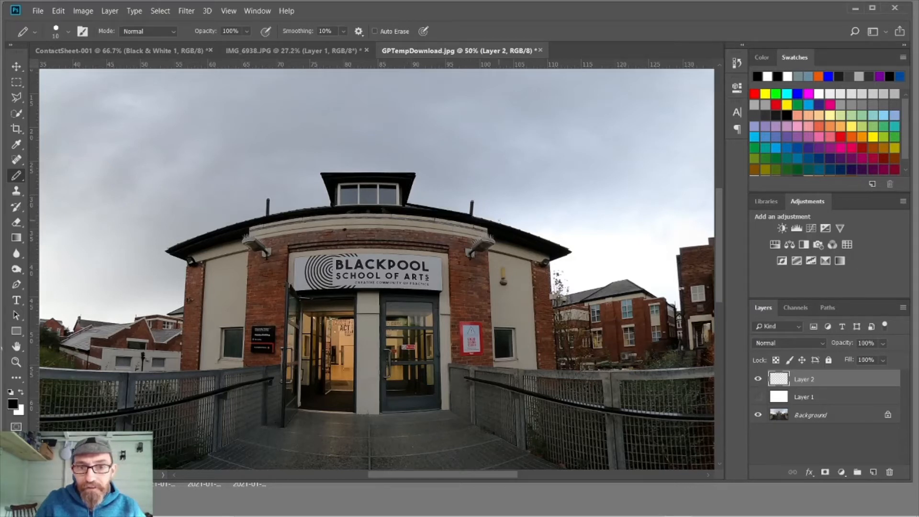
pyautogui.keyDown('shift'); pyautogui.click(496, 223); pyautogui.keyUp('shift')
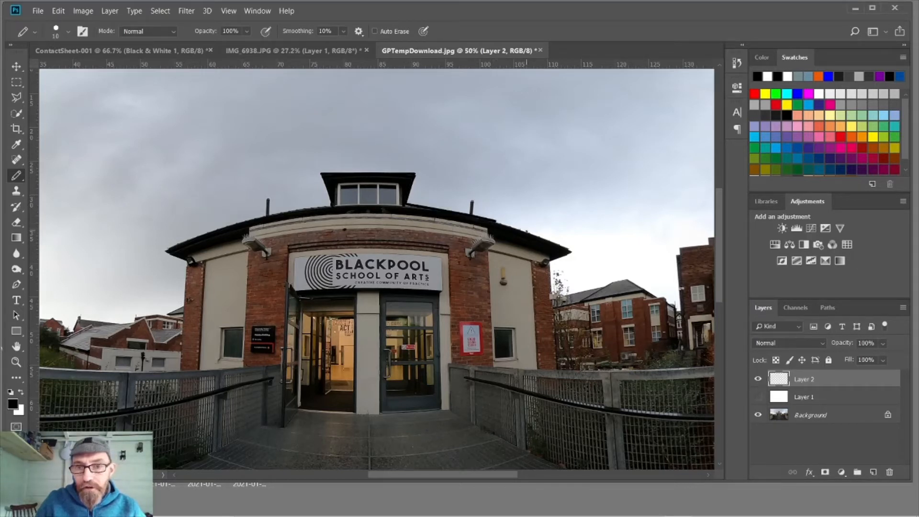
pyautogui.keyDown('shift'); pyautogui.click(527, 231); pyautogui.keyUp('shift')
pyautogui.keyDown('shift'); pyautogui.click(558, 241); pyautogui.keyUp('shift')
pyautogui.keyDown('shift'); pyautogui.click(571, 248); pyautogui.keyUp('shift')
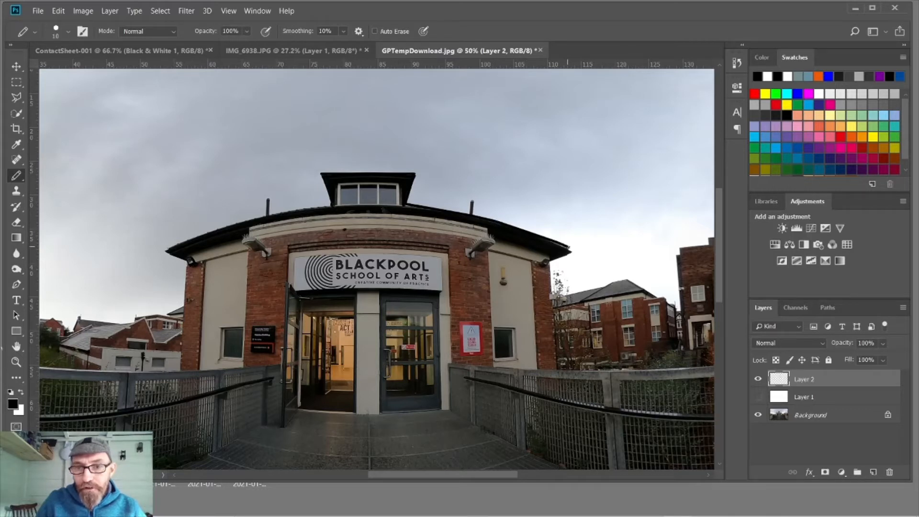
# - Trace the tip and underside of the right eave and the building's right wall edge down to the railing
pyautogui.keyDown('shift'); pyautogui.click(575, 251); pyautogui.keyUp('shift')
pyautogui.keyDown('shift'); pyautogui.click(549, 262); pyautogui.keyUp('shift')
pyautogui.keyDown('shift'); pyautogui.click(553, 294); pyautogui.keyUp('shift')
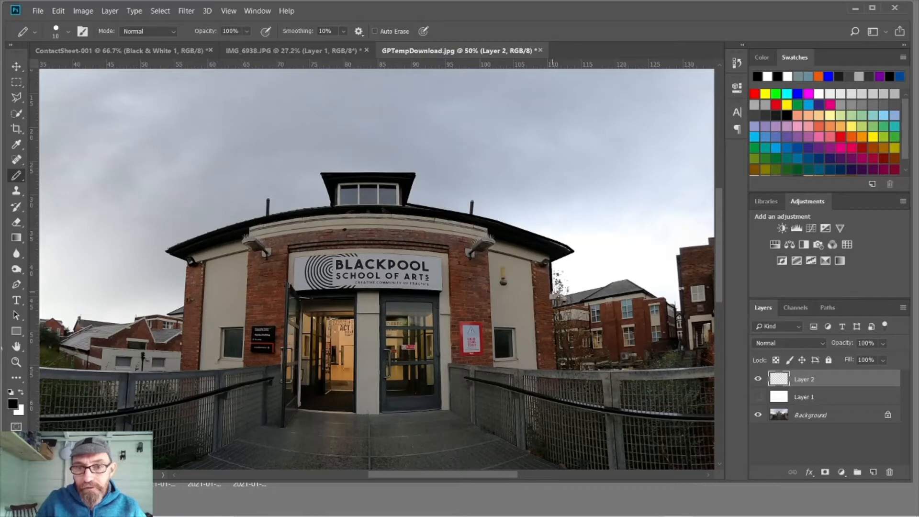
pyautogui.keyDown('shift'); pyautogui.click(560, 367); pyautogui.keyUp('shift')
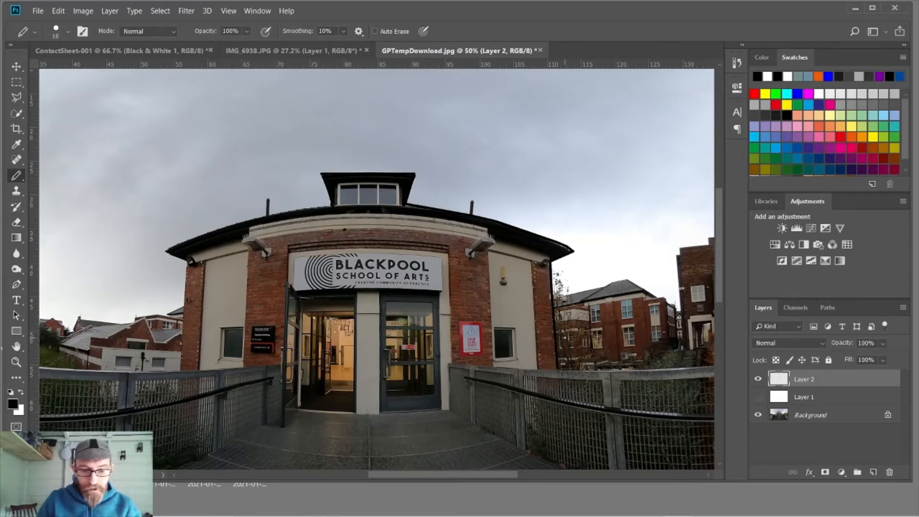
# - Trace the top rail and the outer end post of the right-hand ramp railing with straight pencil segments
pyautogui.hscroll(5, 377, 269)
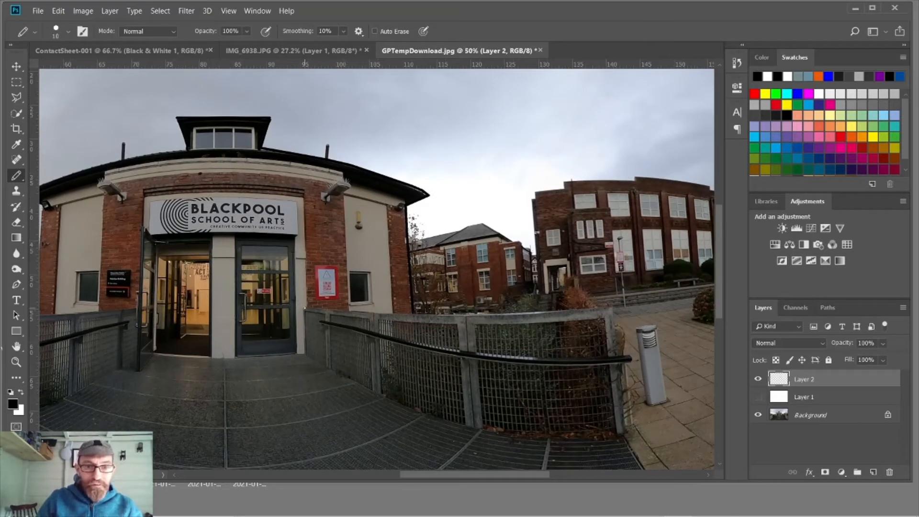
pyautogui.keyDown('shift'); pyautogui.click(386, 314); pyautogui.keyUp('shift')
pyautogui.keyDown('shift'); pyautogui.click(468, 316); pyautogui.keyUp('shift')
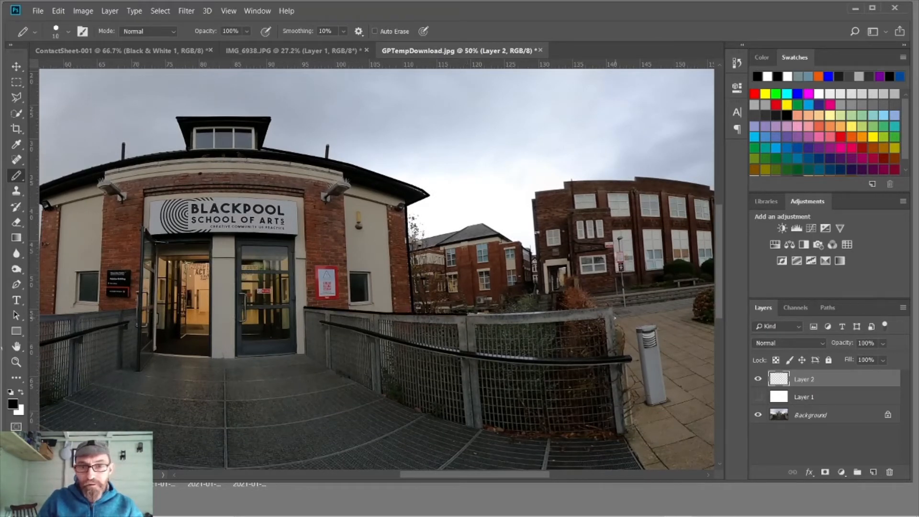
pyautogui.keyDown('shift'); pyautogui.click(561, 313); pyautogui.keyUp('shift')
pyautogui.keyDown('shift'); pyautogui.click(611, 308); pyautogui.keyUp('shift')
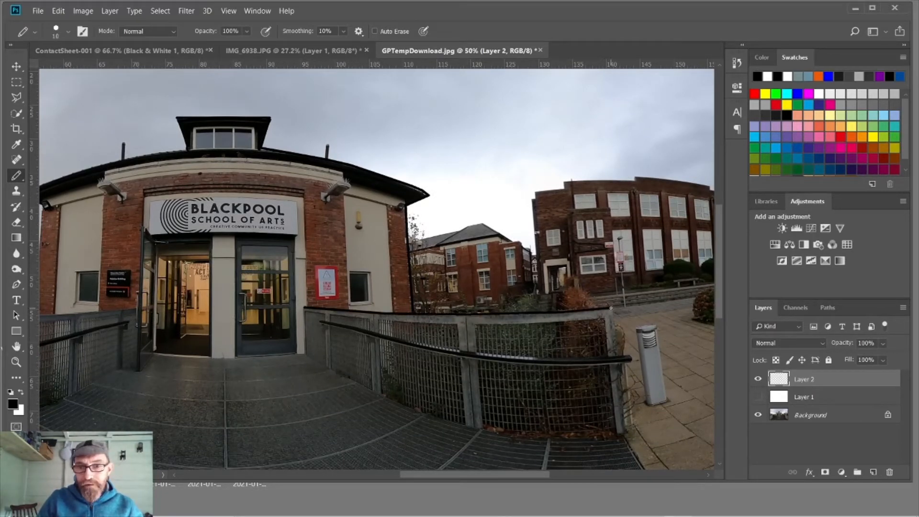
pyautogui.keyDown('shift'); pyautogui.click(616, 358); pyautogui.keyUp('shift')
pyautogui.keyDown('shift'); pyautogui.click(624, 432); pyautogui.keyUp('shift')
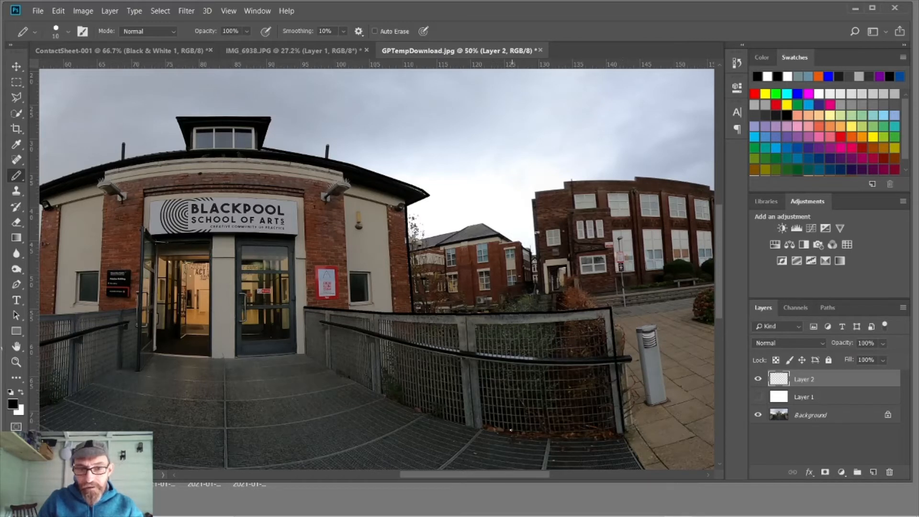
# - Trace the bottom edge of the right-hand railing back to the entrance and close its outline up the inner end
pyautogui.keyDown('shift'); pyautogui.click(489, 433); pyautogui.keyUp('shift')
pyautogui.keyDown('shift'); pyautogui.click(423, 411); pyautogui.keyUp('shift')
pyautogui.keyDown('shift'); pyautogui.click(380, 396); pyautogui.keyUp('shift')
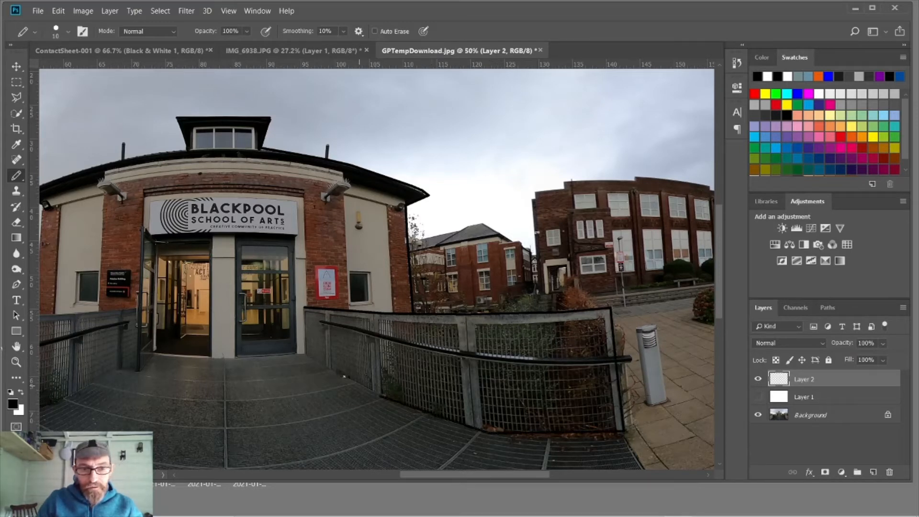
pyautogui.keyDown('shift'); pyautogui.click(336, 373); pyautogui.keyUp('shift')
pyautogui.keyDown('shift'); pyautogui.click(311, 357); pyautogui.keyUp('shift')
pyautogui.keyDown('shift'); pyautogui.click(305, 353); pyautogui.keyUp('shift')
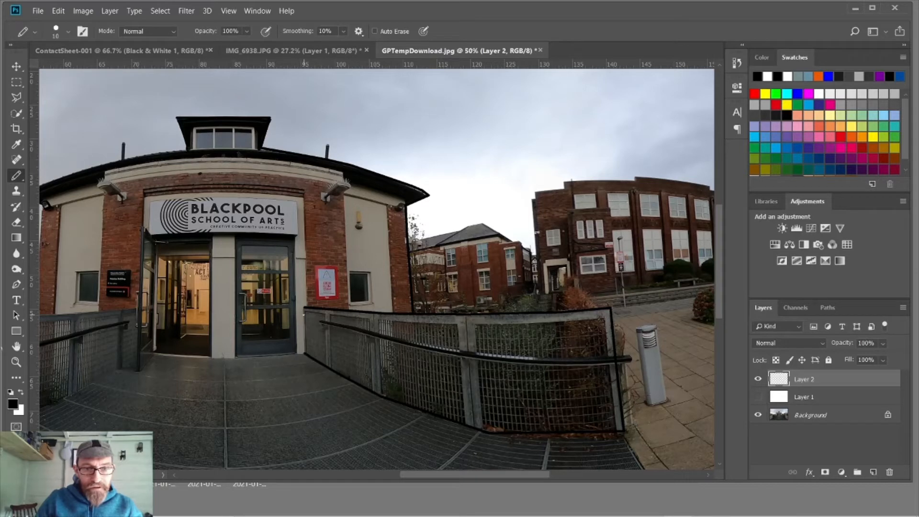
pyautogui.keyDown('shift'); pyautogui.click(303, 307); pyautogui.keyUp('shift')
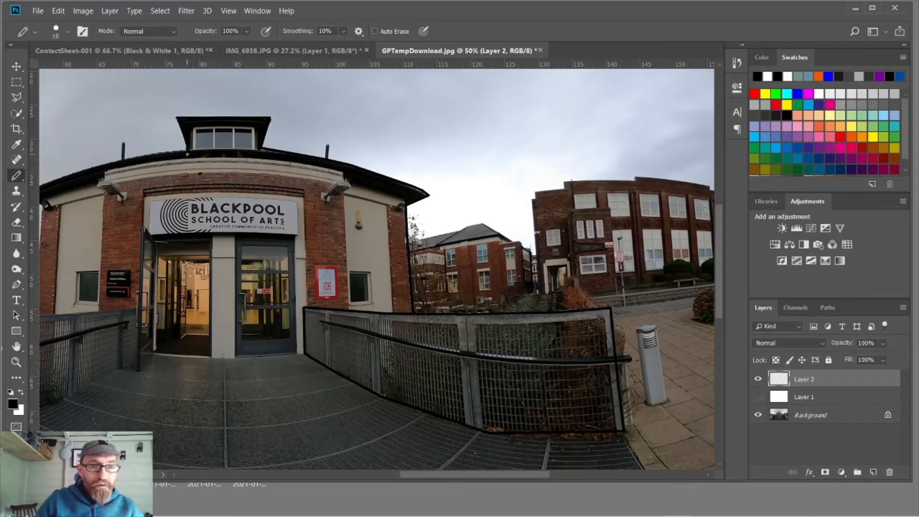
# - Trace the curved lower roof line above the entrance with short connected pencil segments
pyautogui.keyDown('shift'); pyautogui.click(185, 159); pyautogui.keyUp('shift')
pyautogui.keyDown('shift'); pyautogui.click(221, 160); pyautogui.keyUp('shift')
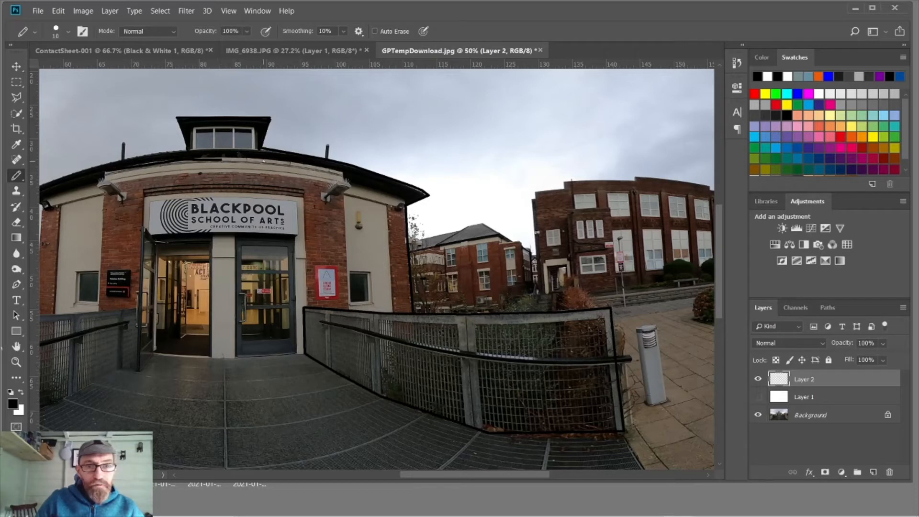
pyautogui.keyDown('shift'); pyautogui.click(266, 162); pyautogui.keyUp('shift')
pyautogui.keyDown('shift'); pyautogui.click(304, 166); pyautogui.keyUp('shift')
pyautogui.keyDown('shift'); pyautogui.click(330, 172); pyautogui.keyUp('shift')
pyautogui.keyDown('shift'); pyautogui.click(344, 176); pyautogui.keyUp('shift')
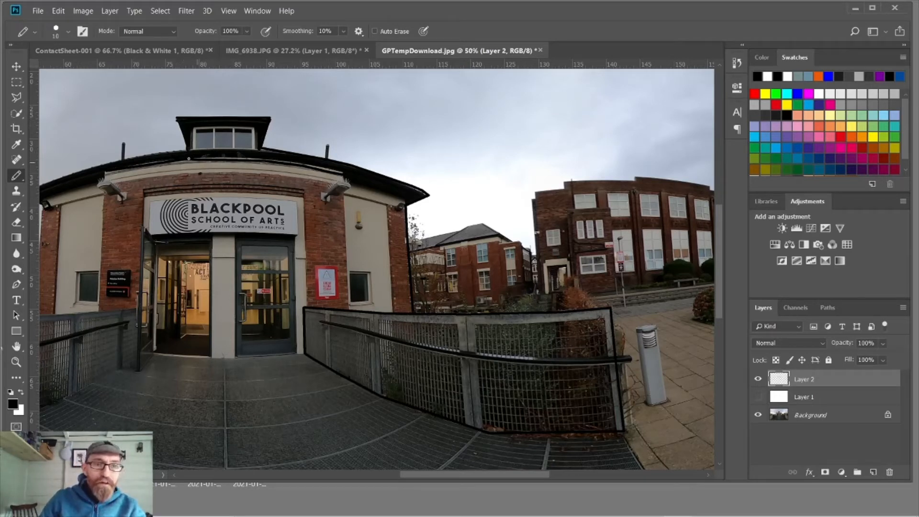
pyautogui.keyDown('shift'); pyautogui.click(187, 149); pyautogui.keyUp('shift')
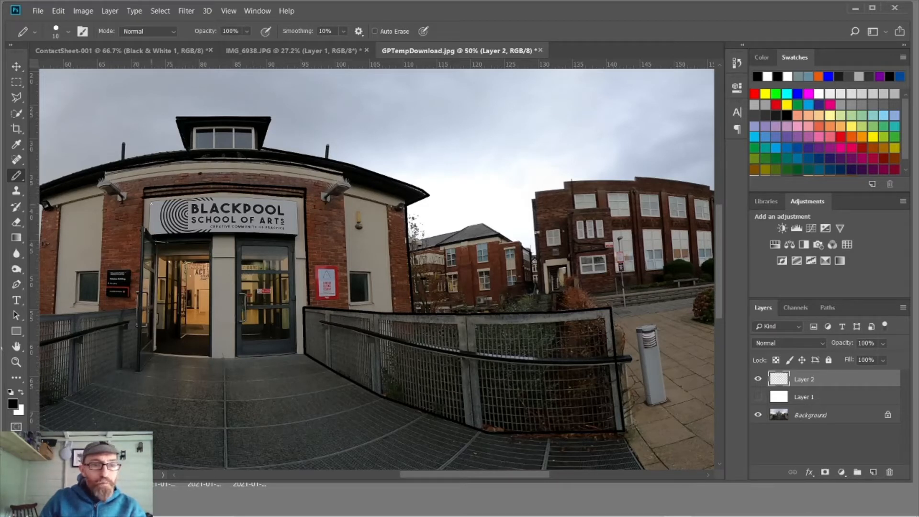
# - Outline the BLACKPOOL SCHOOL OF ARTS sign and the closed glass door below it
pyautogui.moveTo(151, 201)
pyautogui.mouseDown()
pyautogui.moveTo(297, 201)
pyautogui.moveTo(296, 236)
pyautogui.mouseUp()
pyautogui.keyDown('shift'); pyautogui.click(252, 233); pyautogui.keyUp('shift')
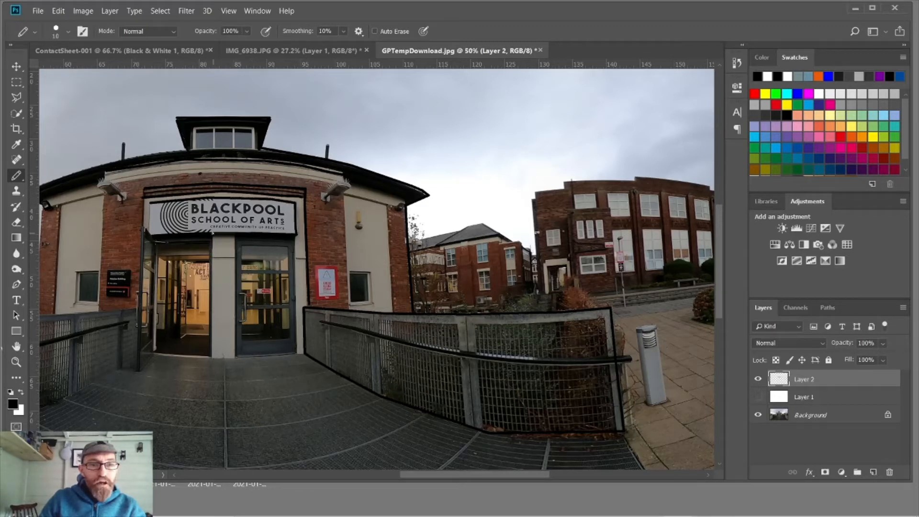
pyautogui.keyDown('shift'); pyautogui.click(212, 234); pyautogui.keyUp('shift')
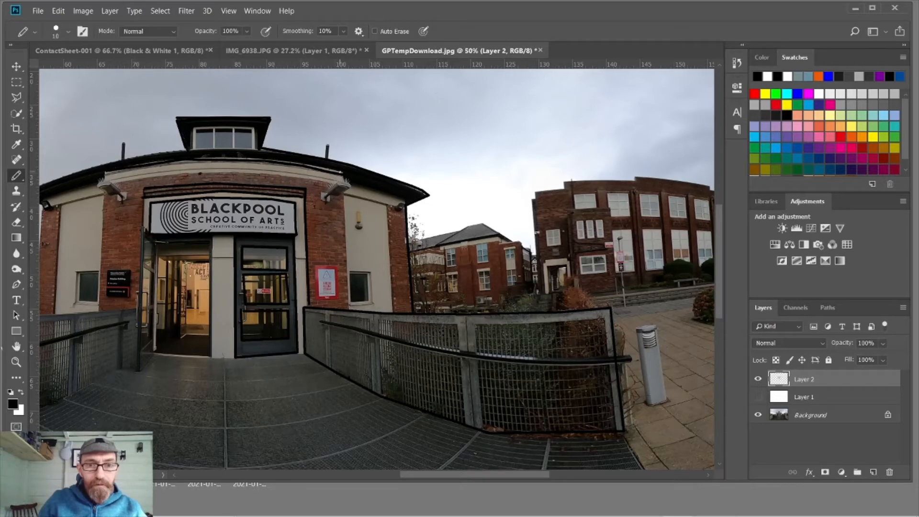
# - Outline the pale wall panel to the right of the entrance, from the eave down to the railing
pyautogui.keyDown('shift'); pyautogui.click(349, 309); pyautogui.keyUp('shift')
pyautogui.click(346, 196)
pyautogui.keyDown('shift'); pyautogui.click(370, 202); pyautogui.keyUp('shift')
pyautogui.keyDown('shift'); pyautogui.click(382, 203); pyautogui.keyUp('shift')
pyautogui.keyDown('shift'); pyautogui.click(395, 312); pyautogui.keyUp('shift')
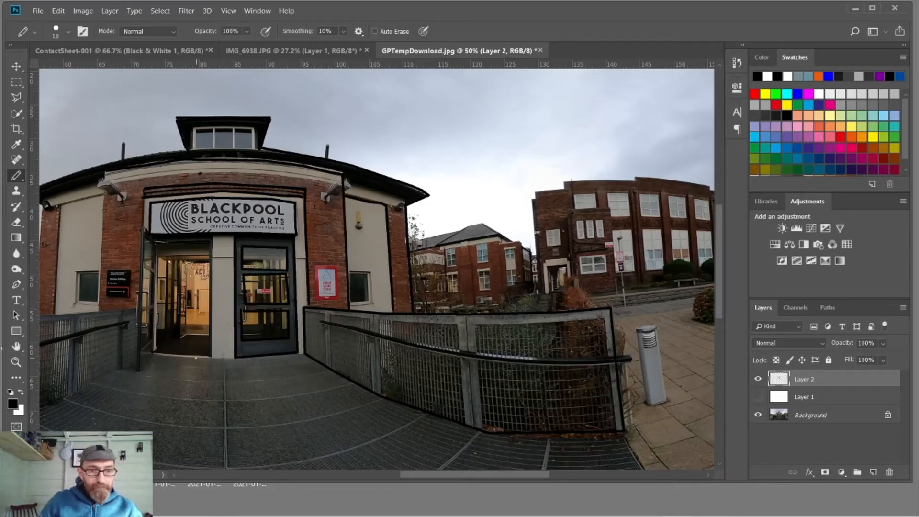
# - Trace the threshold of the open doorway and the ramp's centre seam down to the bottom edge of the photo
pyautogui.click(155, 355)
pyautogui.keyDown('shift'); pyautogui.click(234, 357); pyautogui.keyUp('shift')
pyautogui.keyDown('shift'); pyautogui.click(211, 356); pyautogui.keyUp('shift')
pyautogui.moveTo(379, 376)
pyautogui.mouseDown()
pyautogui.moveTo(468, 215)
pyautogui.moveTo(463, 182)
pyautogui.mouseUp()
pyautogui.keyDown('shift'); pyautogui.click(313, 427); pyautogui.keyUp('shift')
# - Trace the ramp's cross seams from the centre line to the base of the right-hand railing
pyautogui.keyDown('shift'); pyautogui.click(398, 168); pyautogui.keyUp('shift')
pyautogui.click(309, 187)
pyautogui.keyDown('shift'); pyautogui.click(412, 177); pyautogui.keyUp('shift')
pyautogui.click(311, 210)
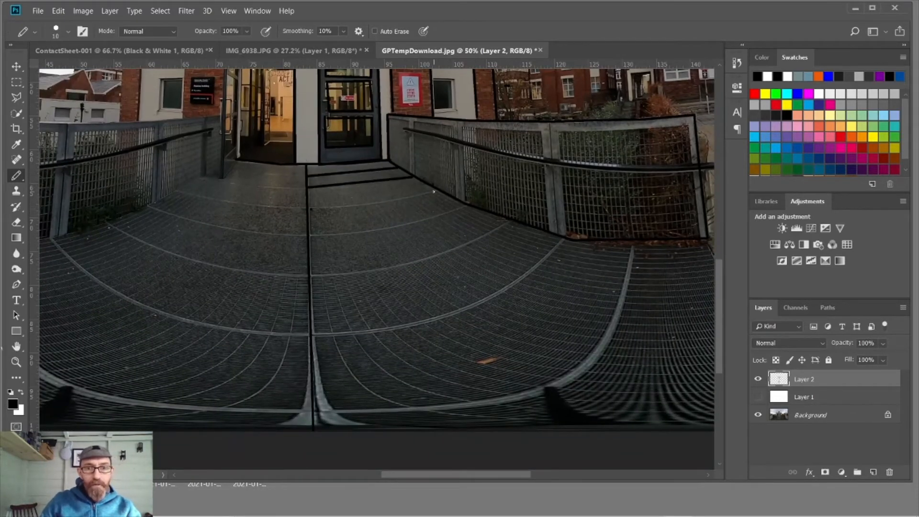
pyautogui.keyDown('shift'); pyautogui.click(435, 190); pyautogui.keyUp('shift')
pyautogui.click(311, 235)
pyautogui.keyDown('shift'); pyautogui.click(390, 229); pyautogui.keyUp('shift')
pyautogui.keyDown('shift'); pyautogui.click(466, 205); pyautogui.keyUp('shift')
# - Trace the ramp's curved outer seam on the right and the left edge of the right railing's middle post
pyautogui.keyDown('shift'); pyautogui.click(575, 374); pyautogui.keyUp('shift')
pyautogui.keyDown('shift'); pyautogui.click(633, 248); pyautogui.keyUp('shift')
pyautogui.click(548, 123)
pyautogui.keyDown('shift'); pyautogui.click(558, 233); pyautogui.keyUp('shift')
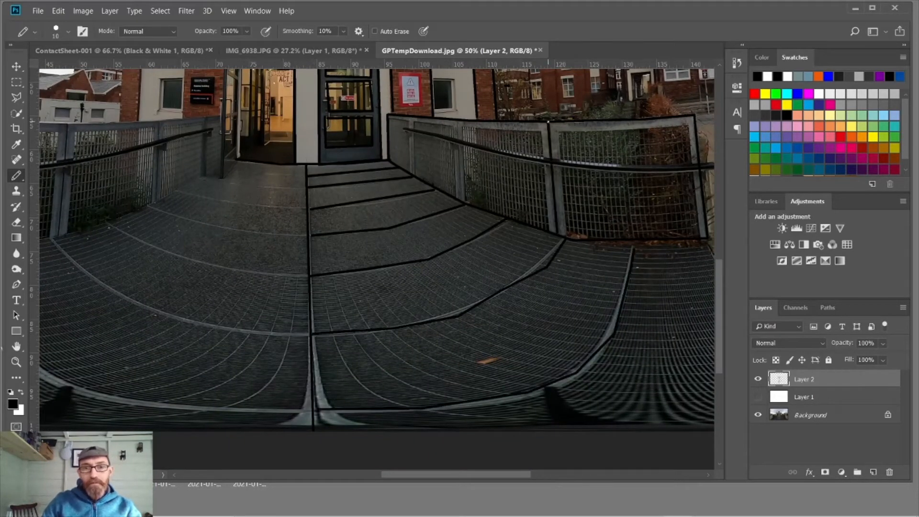
# - Trace the second post of the right-hand railing from the top rail down to the ramp
pyautogui.click(459, 122)
pyautogui.keyDown('shift'); pyautogui.click(463, 197); pyautogui.keyUp('shift')
pyautogui.moveTo(416, 158); pyautogui.dragTo(361, 403)
# - Outline the red-framed poster and the small window to the right of the entrance
pyautogui.keyDown('shift'); pyautogui.click(364, 351); pyautogui.keyUp('shift')
pyautogui.click(378, 323)
pyautogui.keyDown('shift'); pyautogui.click(397, 324); pyautogui.keyUp('shift')
pyautogui.keyDown('shift'); pyautogui.click(399, 357); pyautogui.keyUp('shift')
pyautogui.keyDown('shift'); pyautogui.click(378, 357); pyautogui.keyUp('shift')
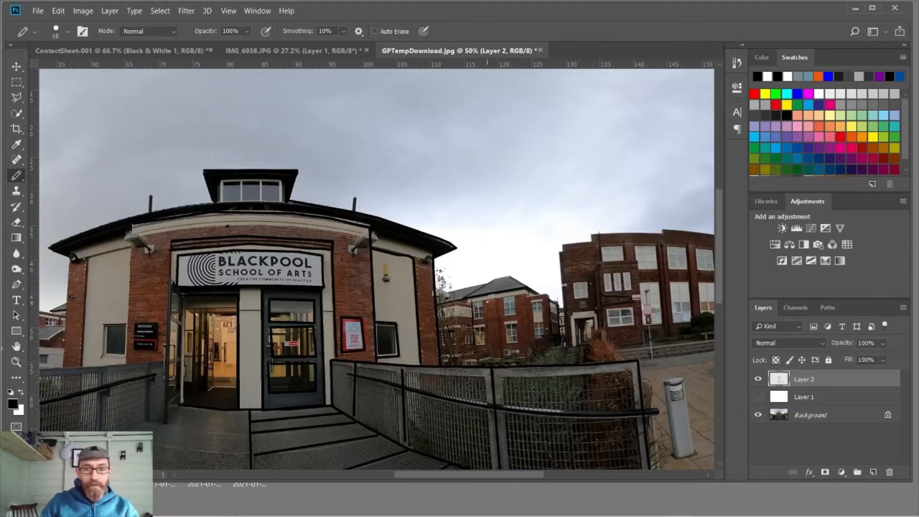
# - Trace the roofline of the distant brick house and its front wall corner down to the railing
pyautogui.click(438, 292)
pyautogui.keyDown('shift'); pyautogui.click(484, 283); pyautogui.keyUp('shift')
pyautogui.keyDown('shift'); pyautogui.click(508, 275); pyautogui.keyUp('shift')
pyautogui.keyDown('shift'); pyautogui.click(542, 293); pyautogui.keyUp('shift')
pyautogui.click(472, 305)
pyautogui.keyDown('shift'); pyautogui.click(478, 363); pyautogui.keyUp('shift')
pyautogui.click(474, 303)
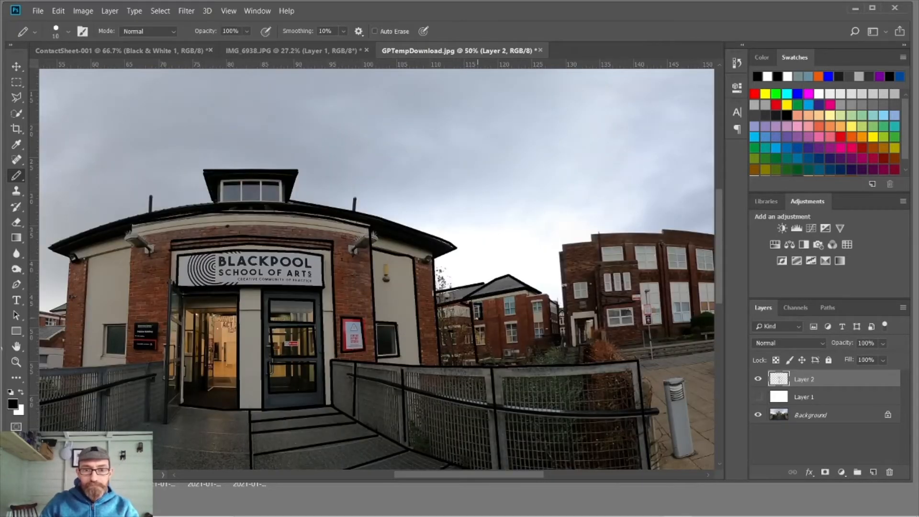
# - Outline the distant house's central windows and trace its right-hand wall corners down to the railing
pyautogui.click(503, 297)
pyautogui.keyDown('shift'); pyautogui.click(515, 317); pyautogui.keyUp('shift')
pyautogui.keyDown('shift'); pyautogui.click(516, 342); pyautogui.keyUp('shift')
pyautogui.click(526, 292)
pyautogui.keyDown('shift'); pyautogui.click(534, 366); pyautogui.keyUp('shift')
pyautogui.click(546, 295)
pyautogui.keyDown('shift'); pyautogui.click(551, 361); pyautogui.keyUp('shift')
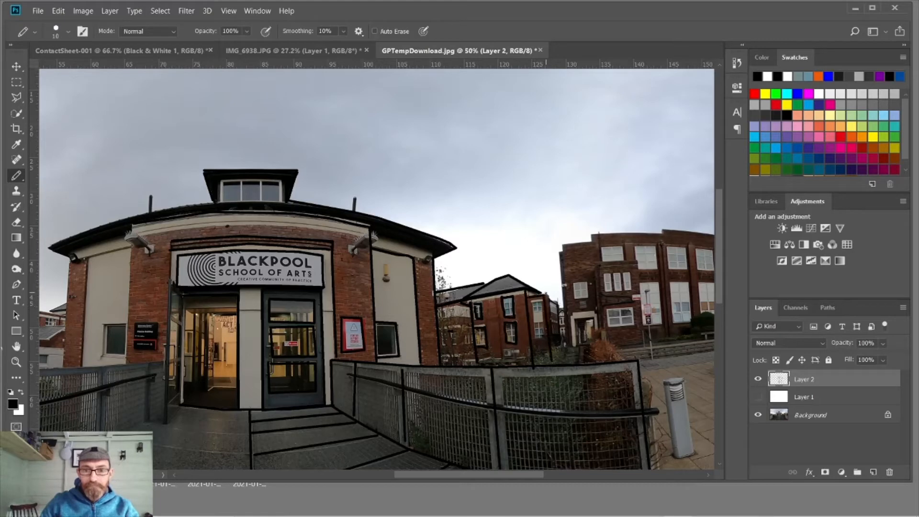
# - Trace the distant house's far right edge and add glazing bars to its windows
pyautogui.click(556, 303)
pyautogui.keyDown('shift'); pyautogui.click(565, 363); pyautogui.keyUp('shift')
pyautogui.click(535, 325)
pyautogui.keyDown('shift'); pyautogui.click(544, 326); pyautogui.keyUp('shift')
pyautogui.click(503, 306)
pyautogui.keyDown('shift'); pyautogui.click(513, 305); pyautogui.keyUp('shift')
pyautogui.click(511, 324)
pyautogui.keyDown('shift'); pyautogui.click(511, 342); pyautogui.keyUp('shift')
pyautogui.click(481, 330)
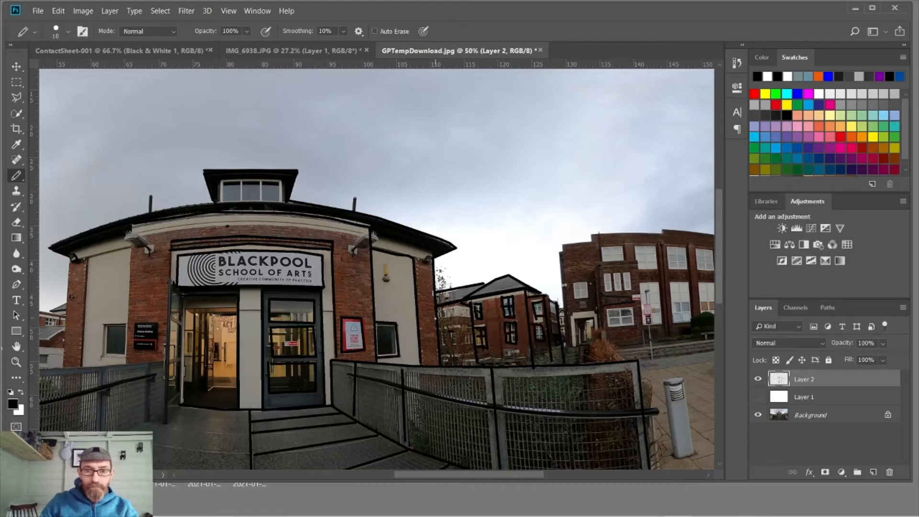
# - Trace the ledge and window details on the left wing of the distant brick house
pyautogui.click(439, 320)
pyautogui.keyDown('shift'); pyautogui.click(472, 315); pyautogui.keyUp('shift')
pyautogui.click(445, 329)
pyautogui.keyDown('shift'); pyautogui.click(457, 328); pyautogui.keyUp('shift')
# - Trace the left edge and the stepped roofline of the large brick building on the right
pyautogui.click(559, 251)
pyautogui.keyDown('shift'); pyautogui.click(568, 348); pyautogui.keyUp('shift')
pyautogui.click(560, 251)
pyautogui.keyDown('shift'); pyautogui.click(565, 243); pyautogui.keyUp('shift')
pyautogui.keyDown('shift'); pyautogui.click(591, 240); pyautogui.keyUp('shift')
pyautogui.keyDown('shift'); pyautogui.click(592, 233); pyautogui.keyUp('shift')
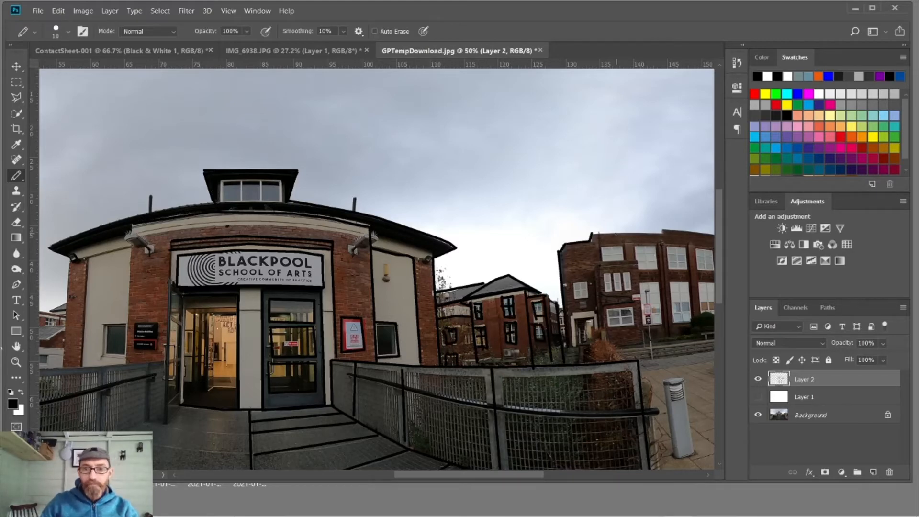
pyautogui.keyDown('shift'); pyautogui.click(662, 230); pyautogui.keyUp('shift')
pyautogui.moveTo(663, 230); pyautogui.dragTo(453, 197)
pyautogui.keyDown('shift'); pyautogui.click(527, 205); pyautogui.keyUp('shift')
# - Outline the projecting bay of the large brick building and mark the doorway beside it
pyautogui.click(391, 202)
pyautogui.keyDown('shift'); pyautogui.click(392, 229); pyautogui.keyUp('shift')
pyautogui.click(386, 230)
pyautogui.keyDown('shift'); pyautogui.click(429, 230); pyautogui.keyUp('shift')
pyautogui.keyDown('shift'); pyautogui.click(439, 310); pyautogui.keyUp('shift')
pyautogui.keyDown('shift'); pyautogui.click(400, 313); pyautogui.keyUp('shift')
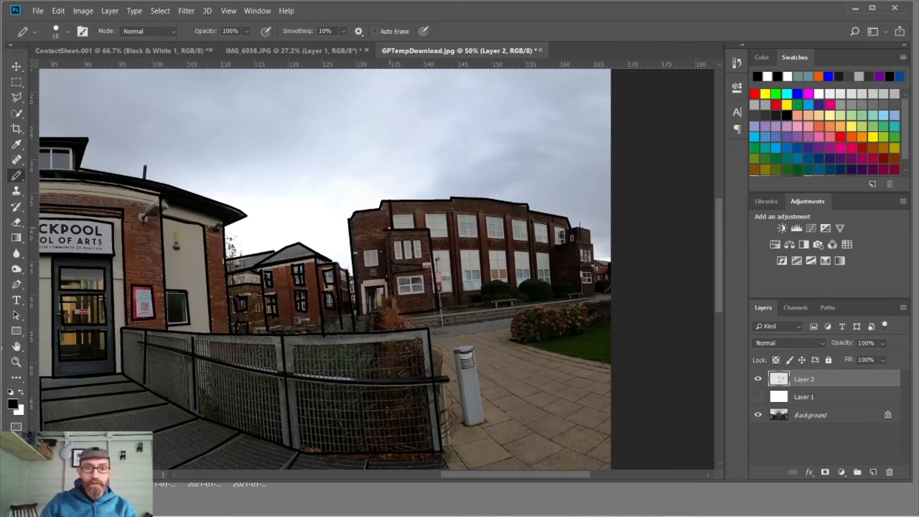
pyautogui.keyDown('shift'); pyautogui.click(386, 230); pyautogui.keyUp('shift')
pyautogui.click(362, 284)
# - Outline the first upper-floor window to the right of the large building's projecting bay
pyautogui.click(426, 215)
pyautogui.keyDown('shift'); pyautogui.click(444, 215); pyautogui.keyUp('shift')
pyautogui.keyDown('shift'); pyautogui.click(446, 235); pyautogui.keyUp('shift')
pyautogui.keyDown('shift'); pyautogui.click(430, 236); pyautogui.keyUp('shift')
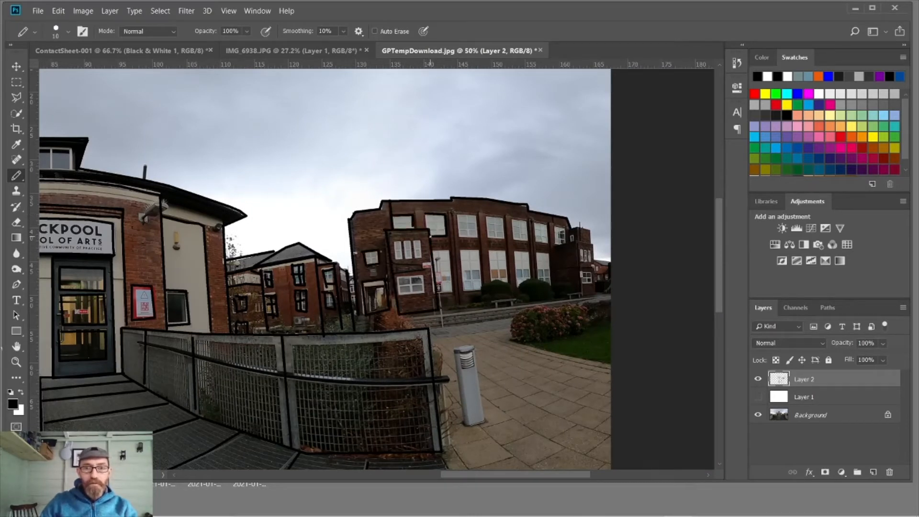
pyautogui.keyDown('shift'); pyautogui.click(426, 215); pyautogui.keyUp('shift')
# - Outline the remaining upper-floor windows along the large brick building
pyautogui.click(458, 215)
pyautogui.keyDown('shift'); pyautogui.click(459, 235); pyautogui.keyUp('shift')
pyautogui.keyDown('shift'); pyautogui.click(477, 236); pyautogui.keyUp('shift')
pyautogui.keyDown('shift'); pyautogui.click(515, 238); pyautogui.keyUp('shift')
pyautogui.keyDown('shift'); pyautogui.click(512, 221); pyautogui.keyUp('shift')
pyautogui.click(536, 224)
pyautogui.keyDown('shift'); pyautogui.click(548, 227); pyautogui.keyUp('shift')
pyautogui.keyDown('shift'); pyautogui.click(547, 242); pyautogui.keyUp('shift')
pyautogui.keyDown('shift'); pyautogui.click(536, 240); pyautogui.keyUp('shift')
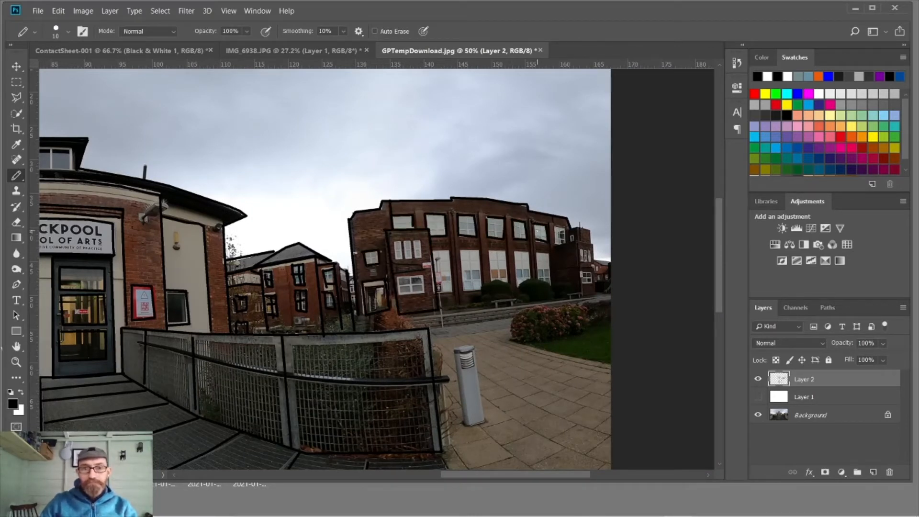
pyautogui.keyDown('shift'); pyautogui.click(535, 224); pyautogui.keyUp('shift')
pyautogui.click(554, 227)
# - Outline the large building's tall ground-floor windows and the round bushes in front of them
pyautogui.keyDown('shift'); pyautogui.click(506, 252); pyautogui.keyUp('shift')
pyautogui.keyDown('shift'); pyautogui.click(507, 281); pyautogui.keyUp('shift')
pyautogui.keyDown('shift'); pyautogui.click(492, 281); pyautogui.keyUp('shift')
pyautogui.keyDown('shift'); pyautogui.click(490, 253); pyautogui.keyUp('shift')
pyautogui.click(517, 253)
pyautogui.keyDown('shift'); pyautogui.click(528, 253); pyautogui.keyUp('shift')
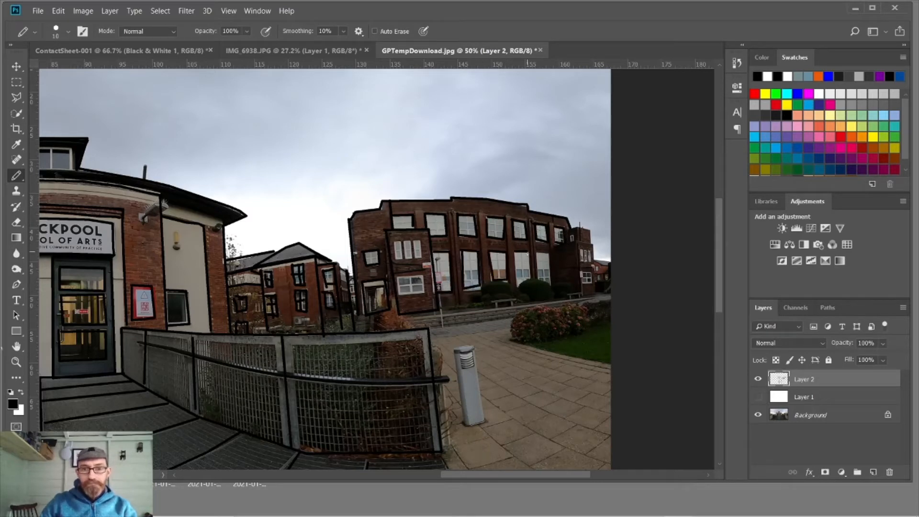
pyautogui.keyDown('shift'); pyautogui.click(530, 278); pyautogui.keyUp('shift')
pyautogui.keyDown('shift'); pyautogui.click(519, 282); pyautogui.keyUp('shift')
pyautogui.moveTo(522, 299); pyautogui.dragTo(515, 302)
pyautogui.moveTo(552, 287); pyautogui.dragTo(566, 297)
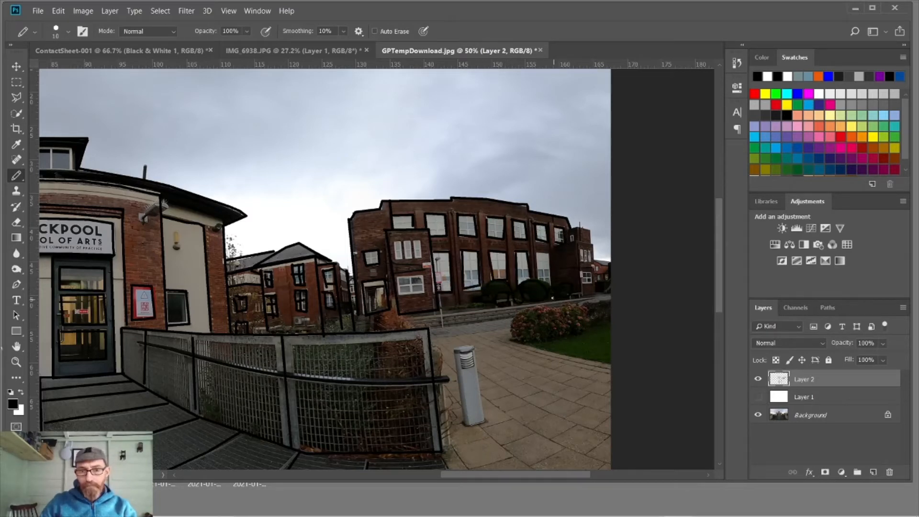
# - Outline the lower block at the large building's right end, its window and the last ground-floor window
pyautogui.click(579, 294)
pyautogui.keyDown('shift'); pyautogui.click(595, 292); pyautogui.keyUp('shift')
pyautogui.keyDown('shift'); pyautogui.click(594, 244); pyautogui.keyUp('shift')
pyautogui.keyDown('shift'); pyautogui.click(570, 243); pyautogui.keyUp('shift')
pyautogui.click(574, 228)
pyautogui.keyDown('shift'); pyautogui.click(590, 228); pyautogui.keyUp('shift')
pyautogui.moveTo(583, 250); pyautogui.dragTo(591, 283)
pyautogui.moveTo(549, 254)
pyautogui.mouseDown()
pyautogui.moveTo(537, 253)
pyautogui.moveTo(539, 279)
pyautogui.mouseUp()
# - Draw the horizontal glazing bars across the large building's upper-floor windows
pyautogui.moveTo(429, 223); pyautogui.dragTo(474, 224)
pyautogui.moveTo(488, 224); pyautogui.dragTo(504, 226)
pyautogui.moveTo(515, 227); pyautogui.dragTo(563, 234)
pyautogui.moveTo(395, 223); pyautogui.dragTo(412, 223)
pyautogui.moveTo(430, 228); pyautogui.dragTo(444, 229)
pyautogui.moveTo(460, 227); pyautogui.dragTo(504, 231)
pyautogui.moveTo(514, 232); pyautogui.dragTo(526, 233)
pyautogui.moveTo(537, 234); pyautogui.dragTo(547, 235)
pyautogui.moveTo(554, 237); pyautogui.dragTo(564, 238)
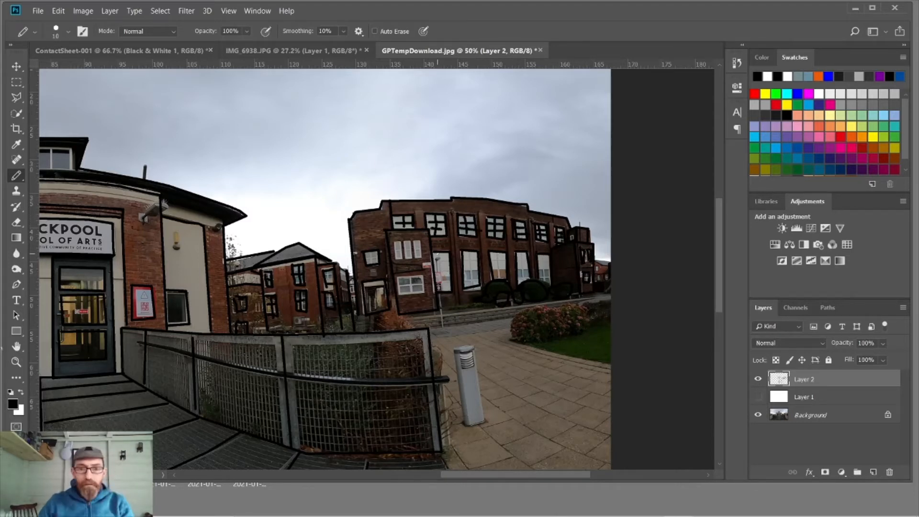
# - Draw the horizontal and vertical glazing bars in the large building's ground-floor windows
pyautogui.moveTo(435, 263); pyautogui.dragTo(451, 274)
pyautogui.moveTo(463, 263); pyautogui.dragTo(474, 262)
pyautogui.moveTo(464, 276); pyautogui.dragTo(478, 276)
pyautogui.moveTo(491, 261)
pyautogui.mouseDown()
pyautogui.moveTo(509, 260)
pyautogui.moveTo(507, 274)
pyautogui.mouseUp()
pyautogui.moveTo(515, 259); pyautogui.dragTo(527, 259)
pyautogui.moveTo(517, 278)
pyautogui.mouseDown()
pyautogui.moveTo(536, 279)
pyautogui.moveTo(549, 262)
pyautogui.mouseUp()
pyautogui.moveTo(541, 276); pyautogui.dragTo(550, 275)
pyautogui.moveTo(544, 256); pyautogui.dragTo(545, 281)
pyautogui.moveTo(523, 254)
pyautogui.mouseDown()
pyautogui.moveTo(543, 273)
pyautogui.moveTo(499, 277)
pyautogui.mouseUp()
pyautogui.moveTo(468, 252)
pyautogui.mouseDown()
pyautogui.moveTo(472, 288)
pyautogui.moveTo(449, 264)
pyautogui.mouseUp()
# - Outline the flowering hedge and the bollard on the paving, including the louvres at the bollard's top
pyautogui.moveTo(522, 312)
pyautogui.mouseDown()
pyautogui.moveTo(576, 325)
pyautogui.moveTo(569, 314)
pyautogui.mouseUp()
pyautogui.moveTo(453, 347); pyautogui.dragTo(476, 343)
pyautogui.moveTo(475, 343); pyautogui.dragTo(484, 421)
pyautogui.moveTo(485, 421); pyautogui.dragTo(470, 426)
pyautogui.moveTo(454, 348); pyautogui.dragTo(462, 420)
pyautogui.moveTo(462, 420); pyautogui.dragTo(470, 426)
pyautogui.moveTo(463, 362); pyautogui.dragTo(472, 366)
pyautogui.moveTo(463, 352)
pyautogui.mouseDown()
pyautogui.moveTo(474, 349)
pyautogui.moveTo(465, 369)
pyautogui.mouseUp()
# - Trace the kerb lines in front of the large building and the hedge edges running to the photo's right side
pyautogui.moveTo(404, 318); pyautogui.dragTo(412, 328)
pyautogui.moveTo(410, 324); pyautogui.dragTo(514, 319)
pyautogui.moveTo(432, 337); pyautogui.dragTo(513, 327)
pyautogui.moveTo(584, 309); pyautogui.dragTo(610, 300)
pyautogui.moveTo(590, 328); pyautogui.dragTo(610, 312)
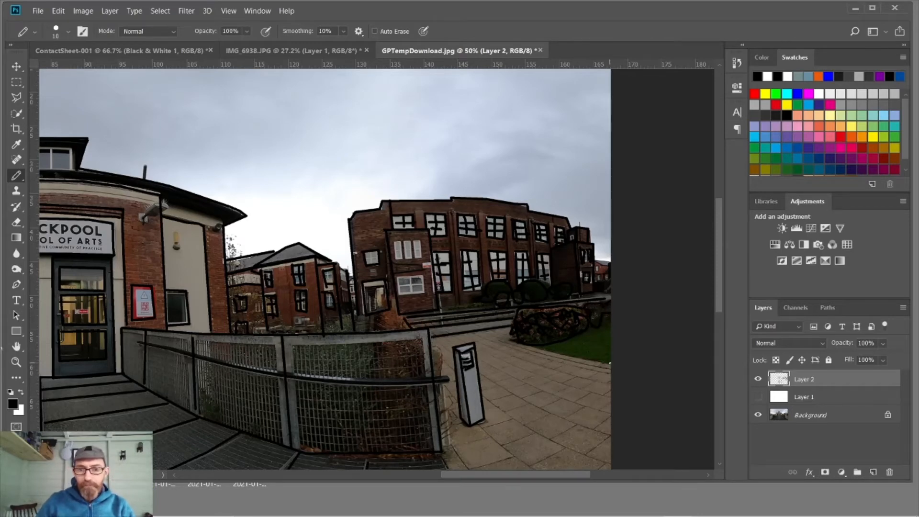
# - Trace the lawn's lower edge and the upper curved paving seams out to the photo's right edge
pyautogui.moveTo(529, 347); pyautogui.dragTo(611, 365)
pyautogui.moveTo(477, 332)
pyautogui.mouseDown()
pyautogui.moveTo(611, 375)
pyautogui.moveTo(612, 399)
pyautogui.mouseUp()
pyautogui.moveTo(480, 360); pyautogui.dragTo(612, 416)
pyautogui.moveTo(495, 386); pyautogui.dragTo(611, 438)
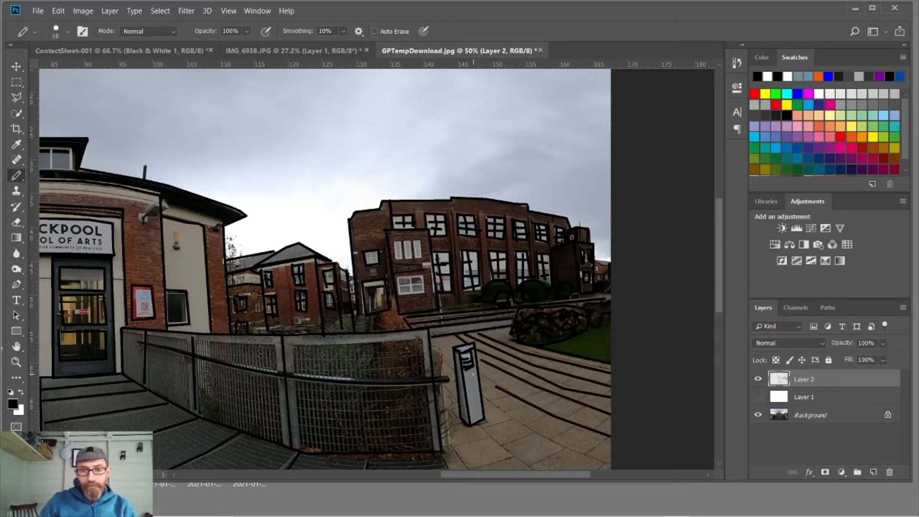
# - Trace the curved paving seams around the bollard and the border between the paving and the ramp
pyautogui.moveTo(436, 338); pyautogui.dragTo(455, 374)
pyautogui.moveTo(483, 398); pyautogui.dragTo(612, 465)
pyautogui.moveTo(483, 423); pyautogui.dragTo(531, 464)
pyautogui.moveTo(531, 464); pyautogui.dragTo(500, 360)
pyautogui.moveTo(500, 360); pyautogui.dragTo(565, 397)
pyautogui.moveTo(418, 332)
pyautogui.mouseDown()
pyautogui.moveTo(582, 452)
pyautogui.moveTo(515, 448)
pyautogui.mouseUp()
pyautogui.moveTo(516, 448); pyautogui.dragTo(476, 245)
pyautogui.moveTo(476, 245); pyautogui.dragTo(541, 267)
# - Draw the grating lines across the ramp's right-hand section, down to the bottom of the photo
pyautogui.moveTo(299, 160)
pyautogui.mouseDown()
pyautogui.moveTo(372, 159)
pyautogui.moveTo(373, 172)
pyautogui.mouseUp()
pyautogui.moveTo(292, 193); pyautogui.dragTo(395, 195)
pyautogui.moveTo(290, 211); pyautogui.dragTo(403, 208)
pyautogui.moveTo(274, 237); pyautogui.dragTo(423, 225)
pyautogui.moveTo(265, 253); pyautogui.dragTo(454, 251)
pyautogui.moveTo(253, 274); pyautogui.dragTo(477, 271)
pyautogui.moveTo(234, 294); pyautogui.dragTo(515, 276)
pyautogui.moveTo(314, 324); pyautogui.dragTo(542, 277)
pyautogui.moveTo(468, 324); pyautogui.dragTo(541, 301)
pyautogui.moveTo(292, 224); pyautogui.dragTo(415, 209)
# - Draw the short cross joints between the paving slabs to the right of the bollard
pyautogui.moveTo(508, 239); pyautogui.dragTo(487, 249)
pyautogui.moveTo(445, 207); pyautogui.dragTo(427, 213)
pyautogui.moveTo(410, 178); pyautogui.dragTo(388, 180)
pyautogui.moveTo(463, 126); pyautogui.dragTo(375, 305)
pyautogui.moveTo(379, 301); pyautogui.dragTo(348, 316)
pyautogui.moveTo(410, 322); pyautogui.dragTo(382, 336)
pyautogui.moveTo(421, 297); pyautogui.dragTo(400, 309)
pyautogui.moveTo(359, 250); pyautogui.dragTo(335, 257)
pyautogui.moveTo(392, 250); pyautogui.dragTo(363, 255)
# - Add the remaining cross joints to the paving below the lawn and stipple the grass with dots
pyautogui.moveTo(357, 239); pyautogui.dragTo(344, 245)
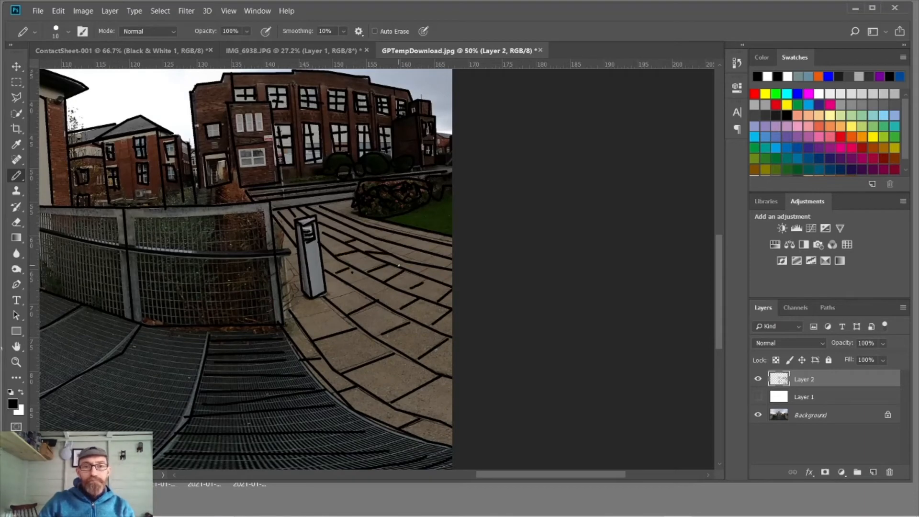
pyautogui.moveTo(407, 261); pyautogui.dragTo(397, 267)
pyautogui.moveTo(429, 266); pyautogui.dragTo(419, 274)
pyautogui.moveTo(413, 237); pyautogui.dragTo(392, 243)
pyautogui.moveTo(431, 236)
pyautogui.mouseDown()
pyautogui.moveTo(413, 248)
pyautogui.moveTo(371, 235)
pyautogui.mouseUp()
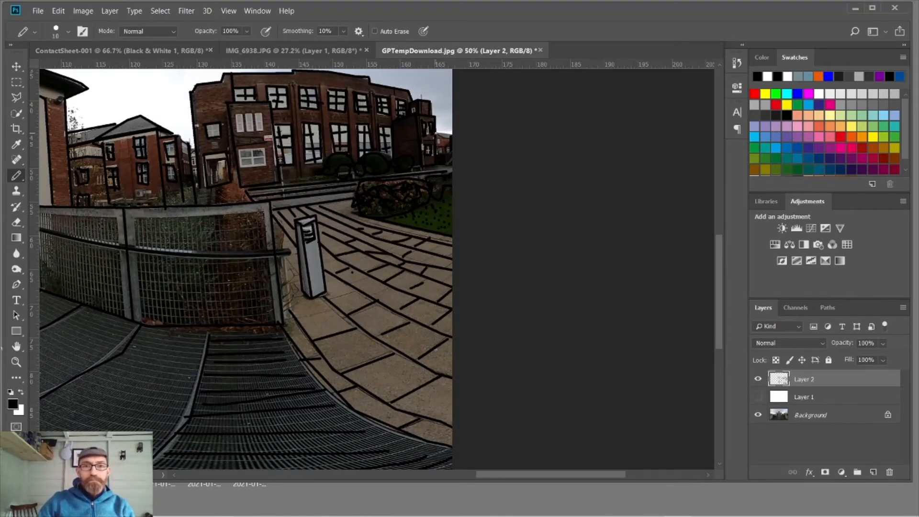
# - Sketch the remaining outlines of the right-hand brick building, including its entrance, the window bars beside it and the walls nearby
pyautogui.moveTo(434, 132); pyautogui.dragTo(453, 131)
pyautogui.moveTo(235, 113)
pyautogui.mouseDown()
pyautogui.moveTo(242, 134)
pyautogui.moveTo(264, 130)
pyautogui.moveTo(264, 149)
pyautogui.mouseUp()
pyautogui.moveTo(265, 149)
pyautogui.mouseDown()
pyautogui.moveTo(241, 167)
pyautogui.moveTo(252, 165)
pyautogui.mouseUp()
pyautogui.moveTo(240, 157); pyautogui.dragTo(263, 157)
pyautogui.moveTo(207, 130); pyautogui.dragTo(220, 129)
pyautogui.moveTo(213, 124); pyautogui.dragTo(215, 136)
pyautogui.moveTo(166, 149)
pyautogui.mouseDown()
pyautogui.moveTo(176, 148)
pyautogui.moveTo(173, 180)
pyautogui.moveTo(190, 144)
pyautogui.mouseUp()
pyautogui.moveTo(187, 156); pyautogui.dragTo(187, 174)
pyautogui.hotkey('ctrl', 'z')
# - Draw the low shrub lines behind the right-hand fence and trace the fence panel's edges
pyautogui.moveTo(168, 204); pyautogui.dragTo(193, 200)
pyautogui.moveTo(197, 195)
pyautogui.mouseDown()
pyautogui.moveTo(232, 186)
pyautogui.moveTo(243, 201)
pyautogui.mouseUp()
pyautogui.moveTo(138, 244); pyautogui.dragTo(233, 213)
pyautogui.moveTo(265, 212); pyautogui.dragTo(269, 269)
pyautogui.moveTo(191, 268); pyautogui.dragTo(460, 271)
# - Draw short grating lines across the middle ramp sections and up the path towards the entrance doors
pyautogui.moveTo(416, 338); pyautogui.dragTo(467, 350)
pyautogui.moveTo(370, 375); pyautogui.dragTo(439, 386)
pyautogui.moveTo(334, 392); pyautogui.dragTo(417, 419)
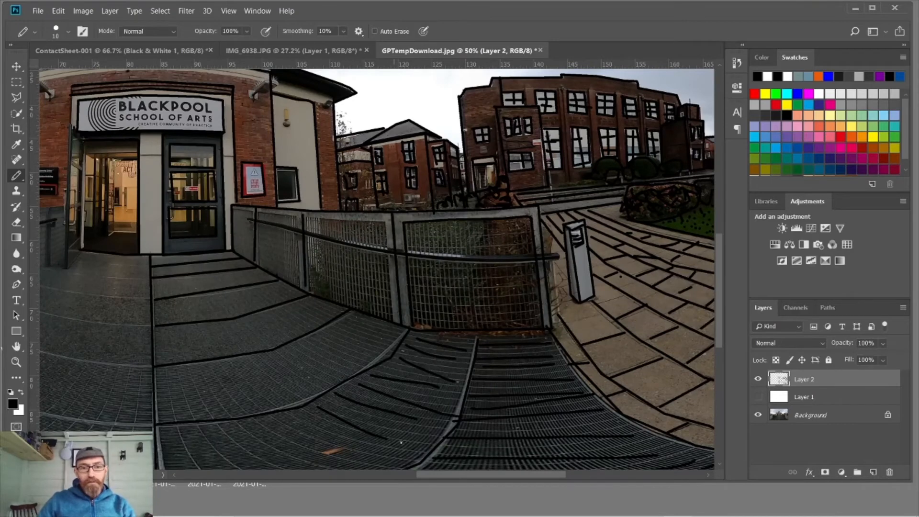
pyautogui.moveTo(259, 418); pyautogui.dragTo(370, 471)
pyautogui.moveTo(239, 422)
pyautogui.mouseDown()
pyautogui.moveTo(246, 235)
pyautogui.moveTo(345, 300)
pyautogui.mouseUp()
pyautogui.moveTo(189, 237); pyautogui.dragTo(259, 307)
pyautogui.moveTo(181, 181); pyautogui.dragTo(183, 231)
pyautogui.moveTo(171, 140); pyautogui.dragTo(207, 220)
pyautogui.moveTo(195, 139)
pyautogui.mouseDown()
pyautogui.moveTo(206, 171)
pyautogui.moveTo(262, 226)
pyautogui.mouseUp()
pyautogui.moveTo(222, 136)
pyautogui.mouseDown()
pyautogui.moveTo(293, 212)
pyautogui.moveTo(326, 195)
pyautogui.mouseUp()
pyautogui.moveTo(260, 134)
pyautogui.mouseDown()
pyautogui.moveTo(346, 187)
pyautogui.moveTo(378, 179)
pyautogui.mouseUp()
pyautogui.moveTo(303, 118); pyautogui.dragTo(401, 162)
pyautogui.moveTo(227, 104); pyautogui.dragTo(249, 127)
pyautogui.moveTo(203, 110); pyautogui.dragTo(215, 130)
pyautogui.moveTo(177, 90); pyautogui.dragTo(190, 104)
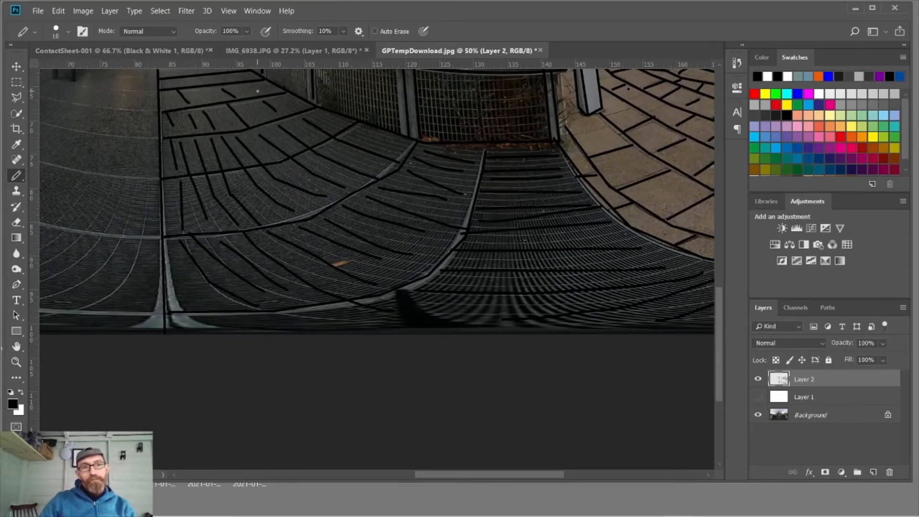
# - Draw two long, bending grating lines down the ramp just to the left of the central seam
pyautogui.moveTo(259, 115); pyautogui.dragTo(393, 166)
pyautogui.keyDown('shift'); pyautogui.click(285, 243); pyautogui.keyUp('shift')
pyautogui.keyDown('shift'); pyautogui.click(269, 299); pyautogui.keyUp('shift')
pyautogui.keyDown('shift'); pyautogui.click(251, 333); pyautogui.keyUp('shift')
pyautogui.click(274, 132)
pyautogui.keyDown('shift'); pyautogui.click(269, 254); pyautogui.keyUp('shift')
pyautogui.keyDown('shift'); pyautogui.click(192, 344); pyautogui.keyUp('shift')
pyautogui.moveTo(480, 184); pyautogui.dragTo(367, 263)
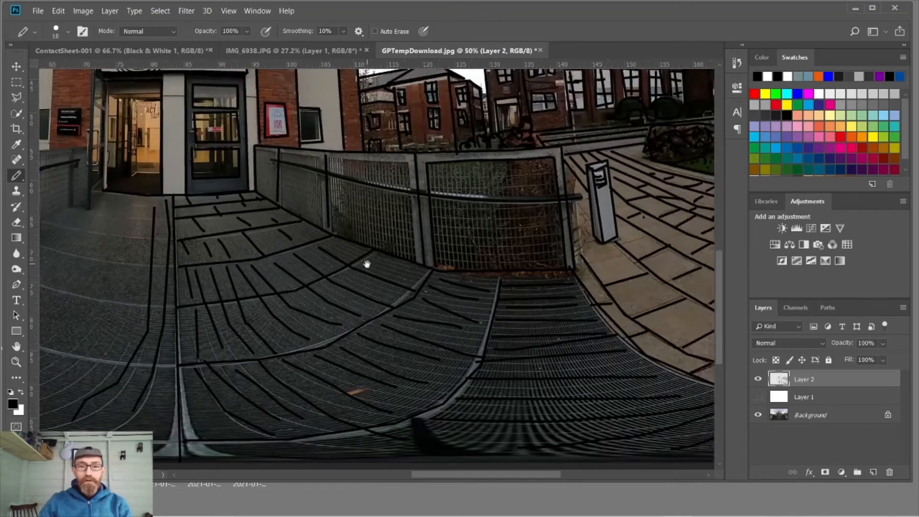
# - Hide the Background layer to check the line drawing against the whole image, and show it again
pyautogui.hotkey('ctrl', '-')
pyautogui.hotkey('ctrl', '-')
pyautogui.click(758, 415)
pyautogui.click(758, 416)
# - Reselect Layer 2 and draw the frame and vertical bars of the roof turret's window plus the roof edge lines beside it
pyautogui.scroll(4, 284, 127)
pyautogui.keyDown('ctrl'); pyautogui.click(285, 127); pyautogui.keyUp('ctrl')
pyautogui.click(435, 207)
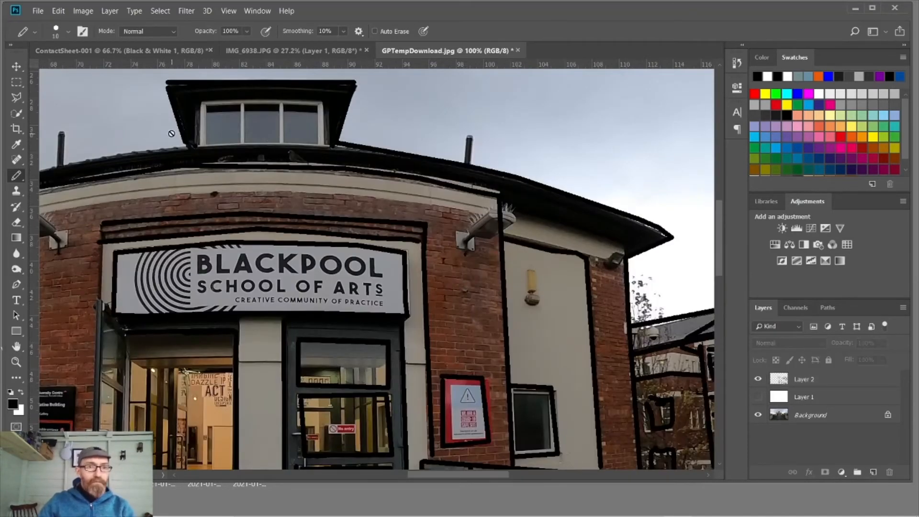
pyautogui.click(820, 383)
pyautogui.moveTo(197, 109)
pyautogui.mouseDown()
pyautogui.moveTo(197, 148)
pyautogui.moveTo(322, 102)
pyautogui.mouseUp()
pyautogui.moveTo(323, 104)
pyautogui.mouseDown()
pyautogui.moveTo(329, 146)
pyautogui.moveTo(199, 146)
pyautogui.mouseUp()
pyautogui.moveTo(187, 145); pyautogui.dragTo(80, 160)
pyautogui.moveTo(206, 107); pyautogui.dragTo(202, 142)
pyautogui.moveTo(243, 106); pyautogui.dragTo(243, 142)
pyautogui.moveTo(281, 105); pyautogui.dragTo(282, 143)
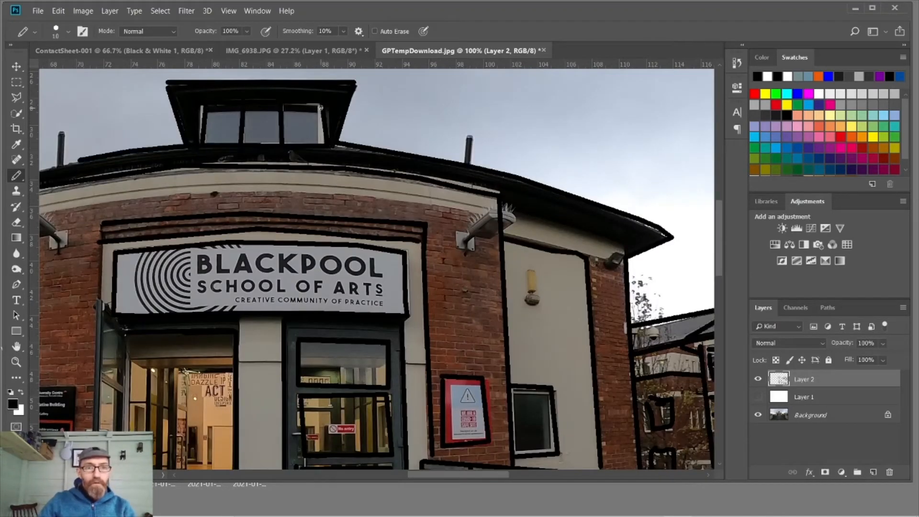
pyautogui.moveTo(315, 113); pyautogui.dragTo(318, 144)
pyautogui.keyDown('shift'); pyautogui.click(419, 195); pyautogui.keyUp('shift')
# - Sketch a patch of brick courses and joints on the wall above the red poster with a finer pencil, and erase the overrun
pyautogui.moveTo(57, 207); pyautogui.dragTo(107, 118)
pyautogui.moveTo(488, 184); pyautogui.dragTo(558, 188)
pyautogui.moveTo(500, 195); pyautogui.dragTo(556, 204)
pyautogui.moveTo(497, 210)
pyautogui.mouseDown()
pyautogui.moveTo(547, 211)
pyautogui.moveTo(550, 224)
pyautogui.mouseUp()
pyautogui.press('[')
pyautogui.press('[')
pyautogui.press('[')
pyautogui.moveTo(491, 235); pyautogui.dragTo(564, 238)
pyautogui.moveTo(493, 244)
pyautogui.mouseDown()
pyautogui.moveTo(548, 250)
pyautogui.moveTo(549, 261)
pyautogui.mouseUp()
pyautogui.moveTo(499, 267)
pyautogui.mouseDown()
pyautogui.moveTo(554, 269)
pyautogui.moveTo(555, 276)
pyautogui.mouseUp()
pyautogui.moveTo(507, 198); pyautogui.dragTo(509, 208)
pyautogui.moveTo(519, 213)
pyautogui.mouseDown()
pyautogui.moveTo(537, 258)
pyautogui.moveTo(526, 266)
pyautogui.mouseUp()
pyautogui.moveTo(540, 269); pyautogui.dragTo(550, 287)
pyautogui.moveTo(536, 289); pyautogui.dragTo(555, 299)
pyautogui.press('e')
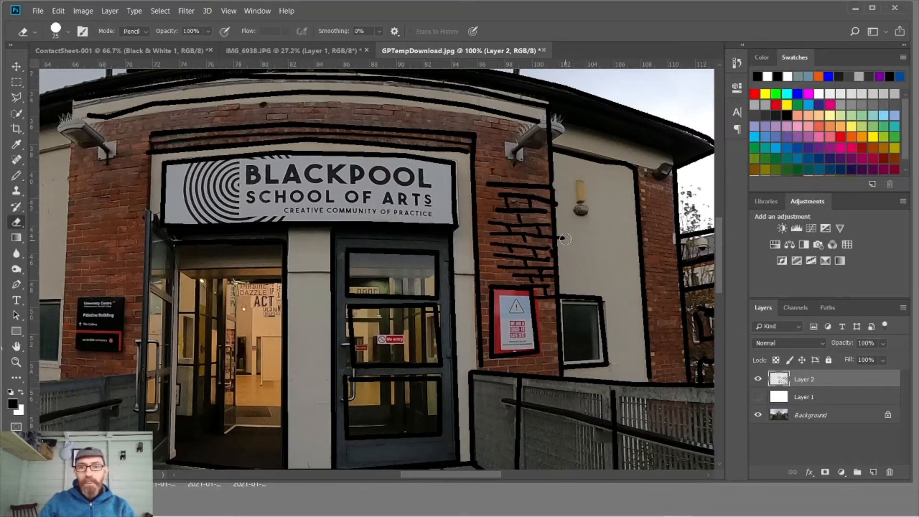
pyautogui.click(563, 239)
# - Toggle the visibility of Layer 2 and the Background to compare the drawing with the photo
pyautogui.scroll(-1, 501, 210)
pyautogui.hotkey('ctrl', '0')
pyautogui.click(758, 379)
pyautogui.click(759, 379)
pyautogui.click(758, 415)
pyautogui.click(759, 415)
# - Trace the inner frames and posts of the right-hand fence panels with the Pencil, and add the missing wall-top lines
pyautogui.scroll(3, 501, 312)
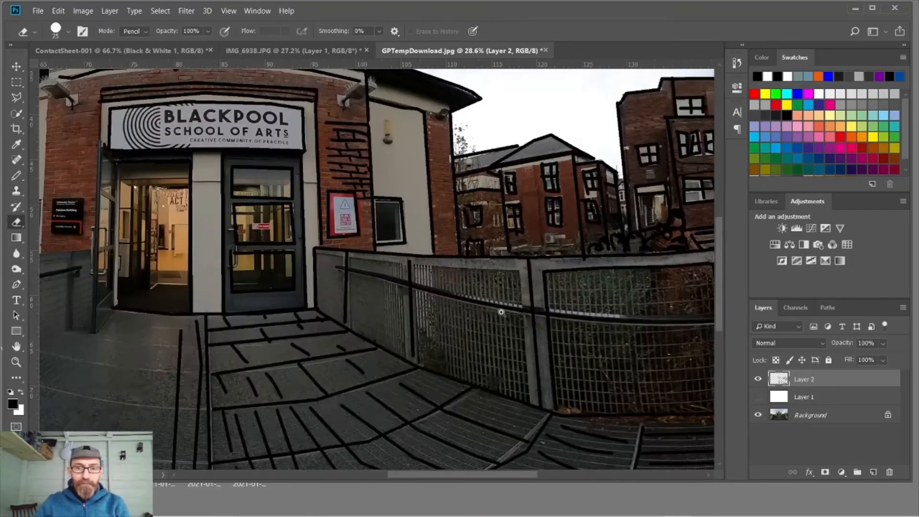
pyautogui.press('[')
pyautogui.press('[')
pyautogui.press('b')
pyautogui.moveTo(413, 263); pyautogui.dragTo(519, 271)
pyautogui.moveTo(519, 271); pyautogui.dragTo(531, 401)
pyautogui.moveTo(414, 264)
pyautogui.mouseDown()
pyautogui.moveTo(420, 367)
pyautogui.moveTo(407, 358)
pyautogui.mouseUp()
pyautogui.moveTo(352, 258); pyautogui.dragTo(400, 264)
pyautogui.moveTo(352, 259); pyautogui.dragTo(353, 328)
pyautogui.moveTo(317, 253); pyautogui.dragTo(344, 258)
pyautogui.moveTo(370, 96); pyautogui.dragTo(450, 113)
pyautogui.moveTo(620, 104); pyautogui.dragTo(665, 94)
pyautogui.moveTo(671, 144); pyautogui.dragTo(359, 148)
pyautogui.moveTo(384, 333); pyautogui.dragTo(596, 338)
# - Draw the right-hand fence's handrail as one thick stroke with a larger pencil, and set the pencil size to 15
pyautogui.press(']')
pyautogui.press(']')
pyautogui.press(']')
pyautogui.press(']')
pyautogui.moveTo(647, 325)
pyautogui.mouseDown()
pyautogui.moveTo(435, 317)
pyautogui.moveTo(235, 276)
pyautogui.mouseUp()
pyautogui.press('[')
pyautogui.press('[')
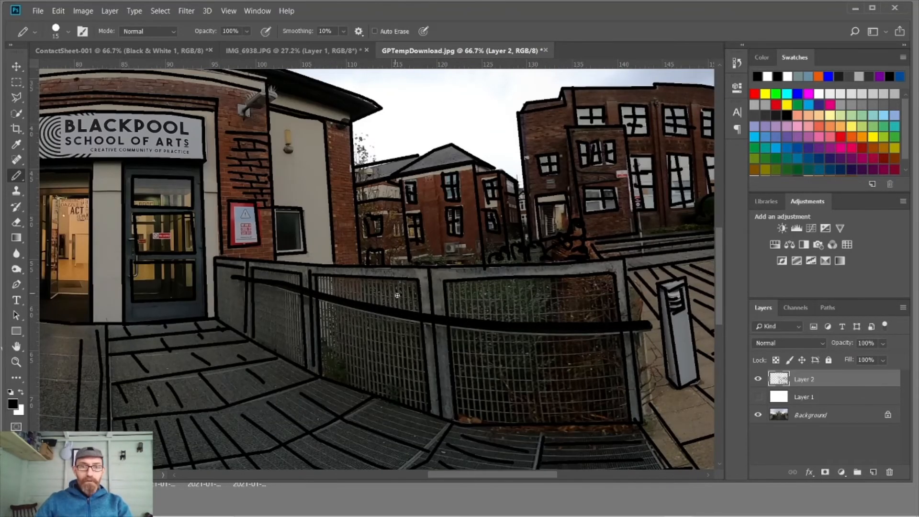
# - Hide the Background layer to review the fence lines, show it again and view the whole image
pyautogui.click(758, 415)
pyautogui.click(758, 415)
pyautogui.keyDown('alt'); pyautogui.click(559, 211); pyautogui.keyUp('alt')
pyautogui.hotkey('ctrl', '0')
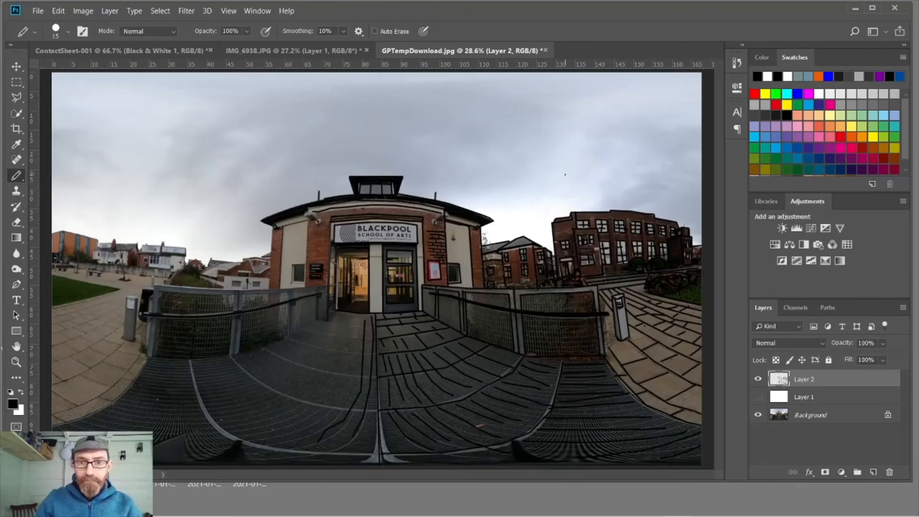
# - Draw scalloped cloud outlines across the right half of the sky, with short strokes near the rooftops
pyautogui.moveTo(442, 76)
pyautogui.mouseDown()
pyautogui.moveTo(486, 100)
pyautogui.moveTo(702, 136)
pyautogui.mouseUp()
pyautogui.moveTo(599, 117); pyautogui.dragTo(702, 186)
pyautogui.moveTo(486, 100); pyautogui.dragTo(655, 159)
pyautogui.moveTo(379, 76)
pyautogui.mouseDown()
pyautogui.moveTo(601, 210)
pyautogui.moveTo(702, 184)
pyautogui.mouseUp()
pyautogui.moveTo(560, 77); pyautogui.dragTo(594, 86)
pyautogui.moveTo(623, 74); pyautogui.dragTo(701, 107)
pyautogui.moveTo(328, 74)
pyautogui.mouseDown()
pyautogui.moveTo(448, 197)
pyautogui.moveTo(500, 216)
pyautogui.mouseUp()
pyautogui.moveTo(514, 215); pyautogui.dragTo(527, 221)
pyautogui.moveTo(488, 227); pyautogui.dragTo(496, 233)
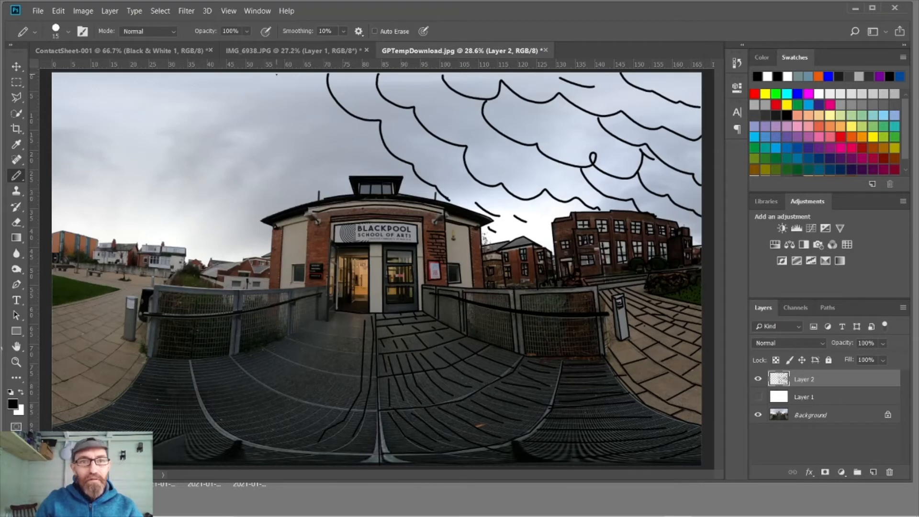
# - Extend the clouds to the left above the school's roof with two more scalloped outlines, and add short accent strokes between the clouds
pyautogui.moveTo(277, 74); pyautogui.dragTo(360, 175)
pyautogui.moveTo(501, 155); pyautogui.dragTo(546, 182)
pyautogui.moveTo(538, 118); pyautogui.dragTo(576, 135)
pyautogui.moveTo(412, 134); pyautogui.dragTo(432, 151)
pyautogui.moveTo(335, 124); pyautogui.dragTo(355, 138)
pyautogui.moveTo(221, 76); pyautogui.dragTo(306, 204)
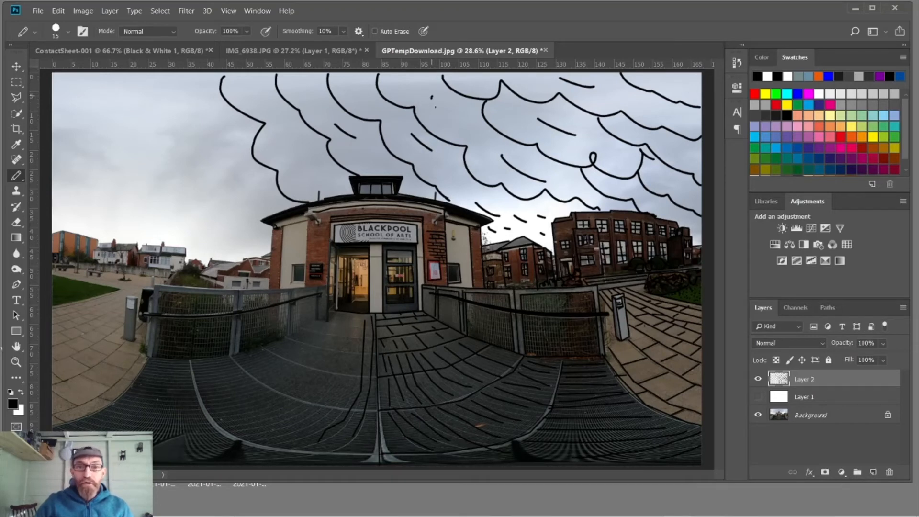
pyautogui.moveTo(435, 106); pyautogui.dragTo(450, 112)
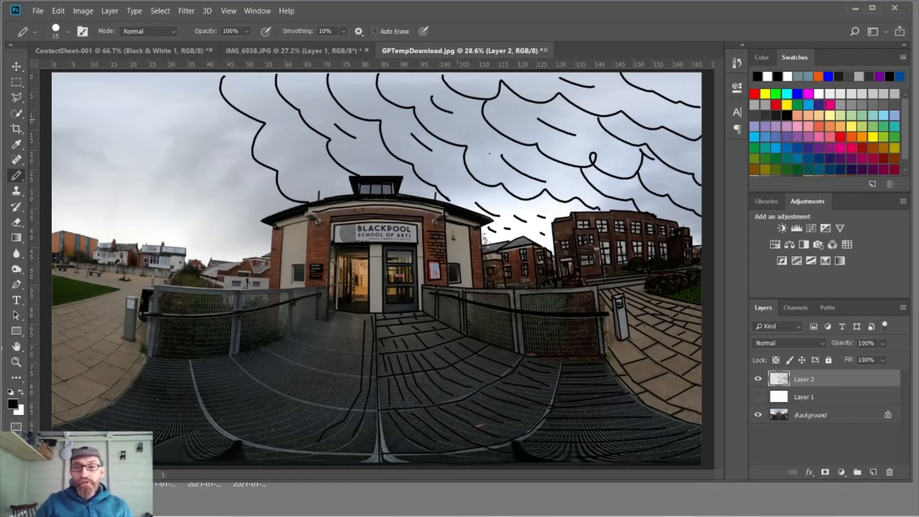
# - Hide the Background layer to examine the line drawing on its own, and show it again
pyautogui.click(759, 416)
pyautogui.click(759, 416)
pyautogui.click(759, 416)
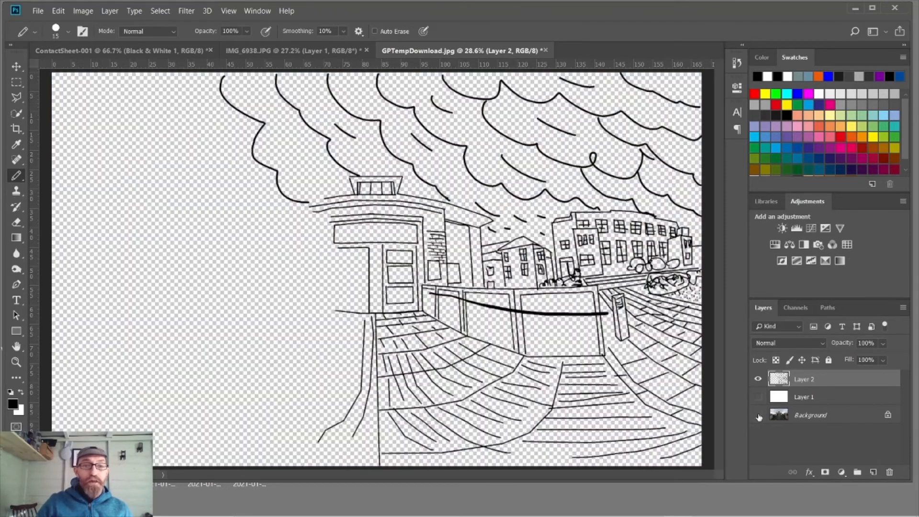
pyautogui.click(758, 416)
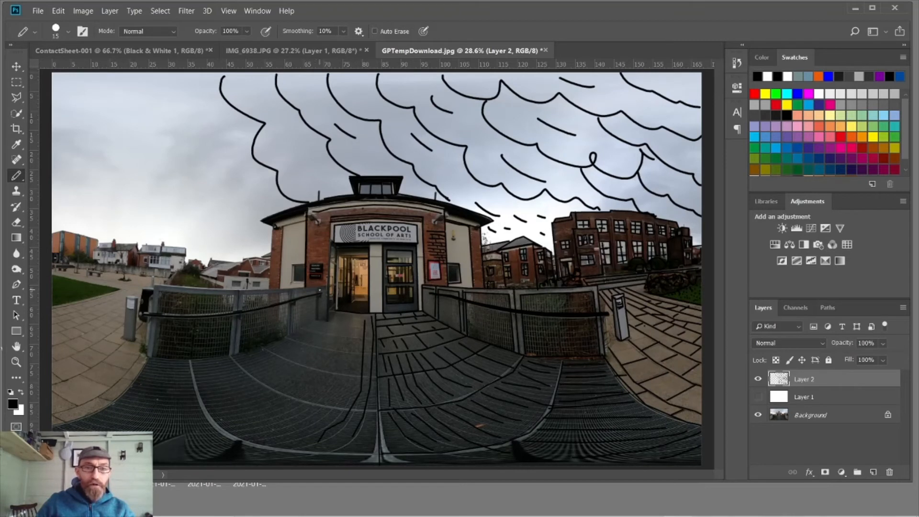
# - Try a pencil stroke along the top rail of the left-hand fence and undo it
pyautogui.moveTo(158, 282); pyautogui.dragTo(326, 286)
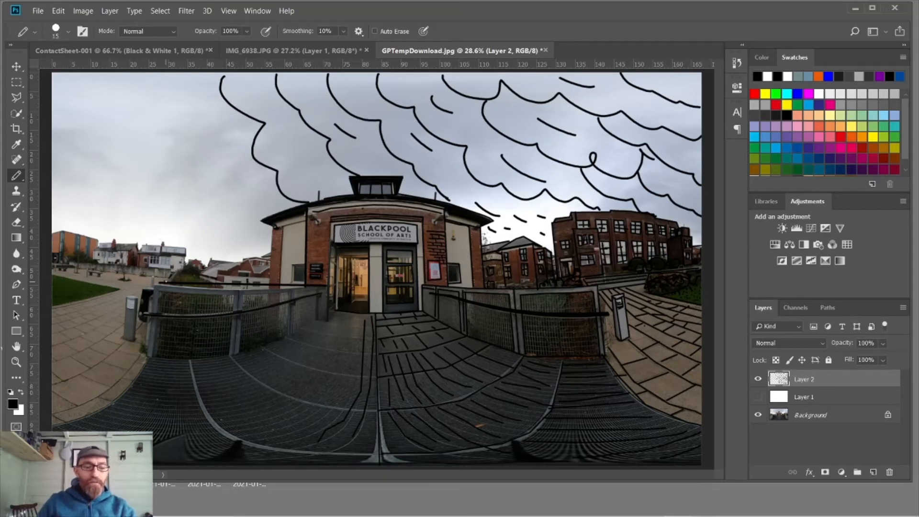
pyautogui.hotkey('ctrl', 'z')
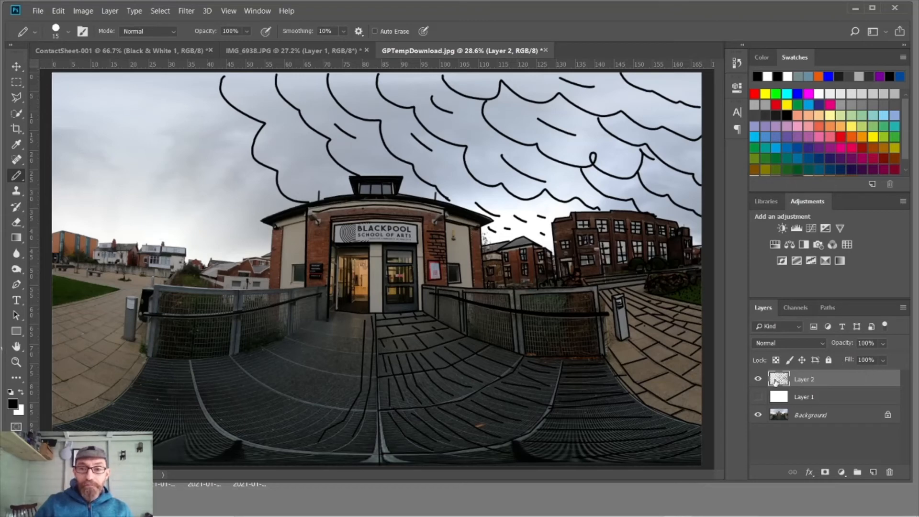
# - Show the white Layer 1 and merge it with Layer 2 into a single drawing layer
pyautogui.click(758, 397)
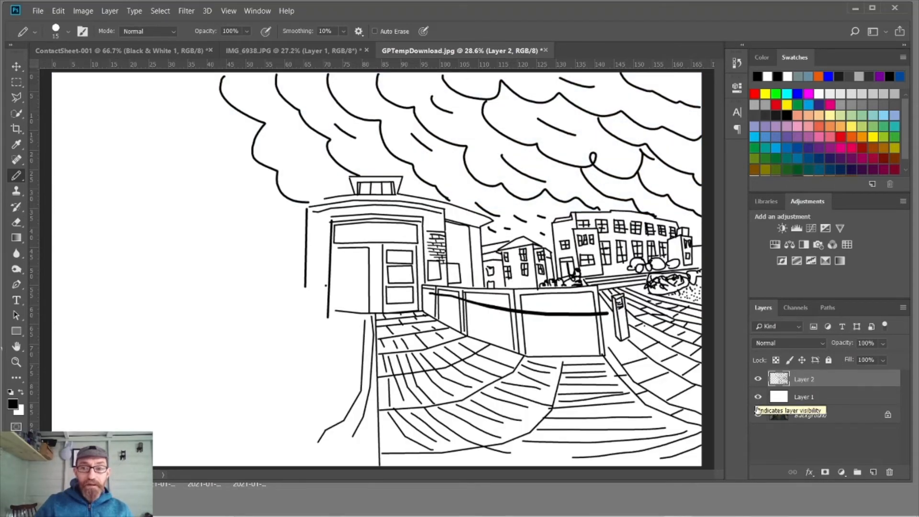
pyautogui.keyDown('shift'); pyautogui.click(835, 401); pyautogui.keyUp('shift')
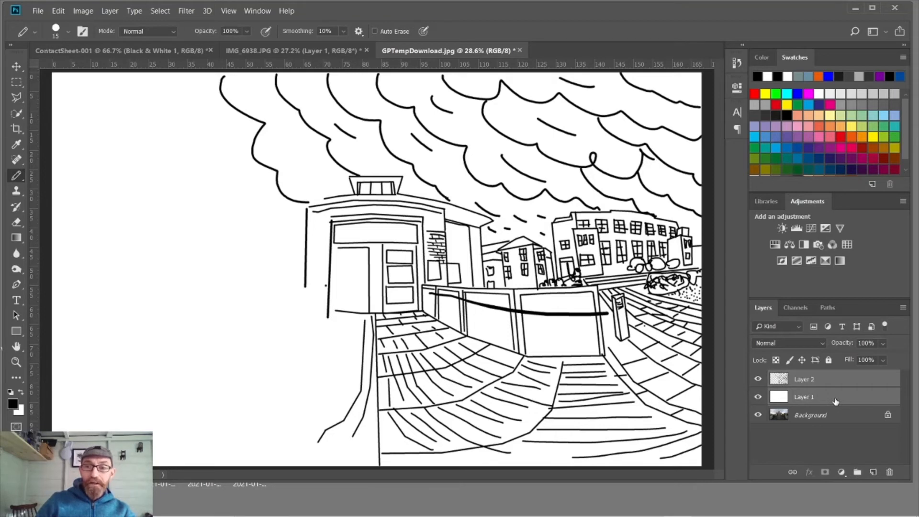
pyautogui.click(904, 308)
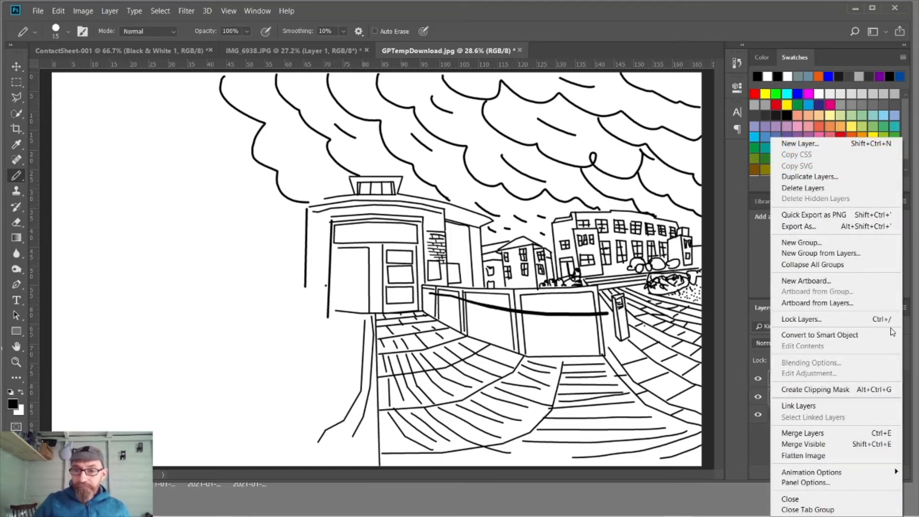
pyautogui.click(791, 438)
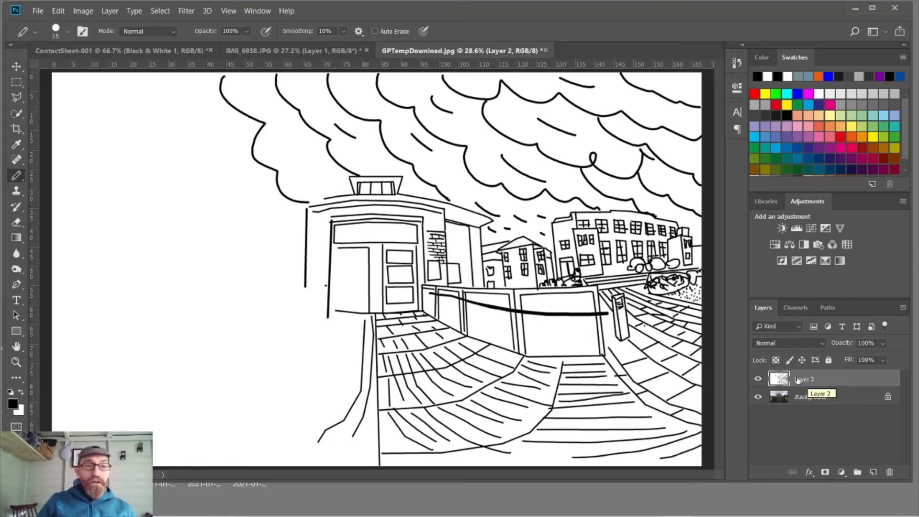
# - Add a layer mask to Layer 2 and apply a black-to-white linear gradient across it, from the entrance to the school's right edge
pyautogui.click(825, 473)
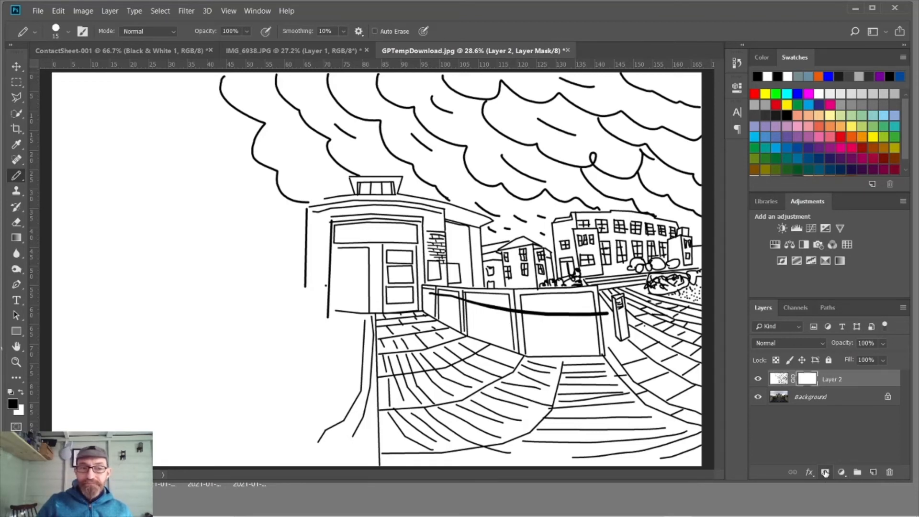
pyautogui.click(16, 239)
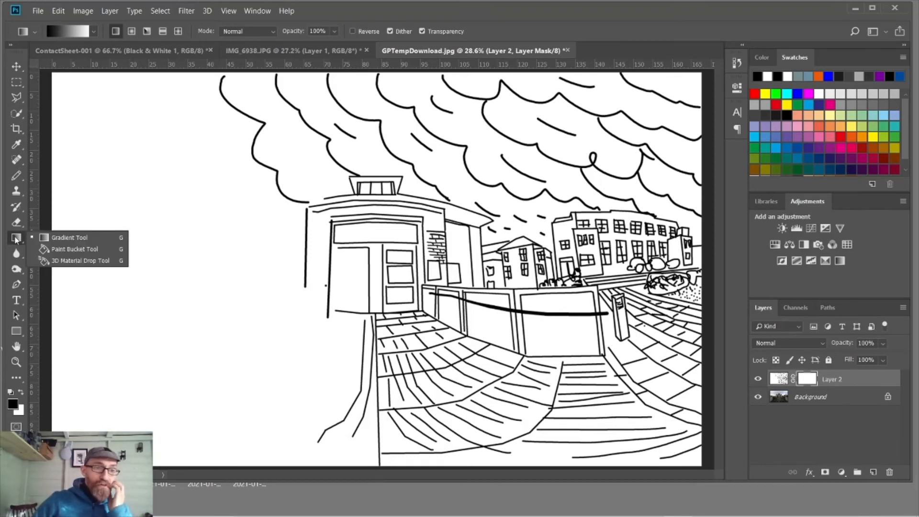
pyautogui.click(60, 237)
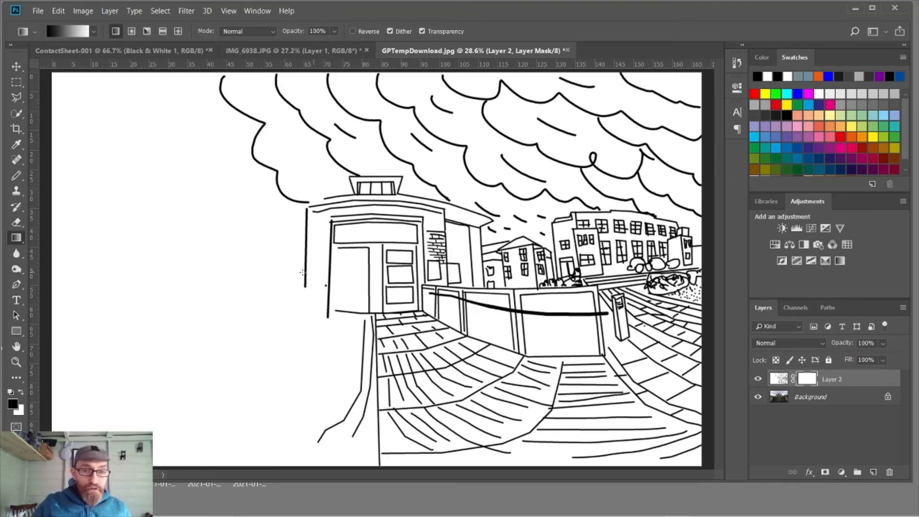
pyautogui.moveTo(338, 277); pyautogui.dragTo(491, 278)
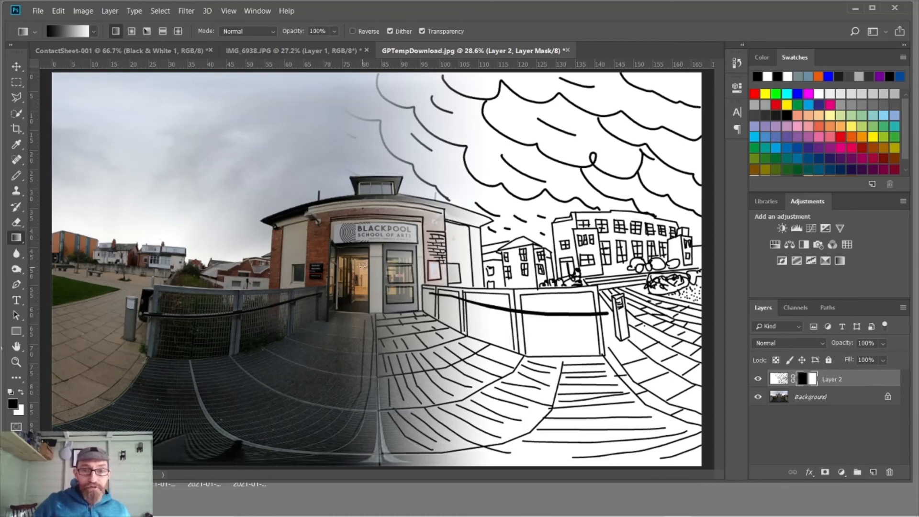
# - Redraw the mask's gradient with different starts and widths, finishing with a horizontal fade from the open doorway to just past the school's right edge
pyautogui.moveTo(360, 266); pyautogui.dragTo(490, 266)
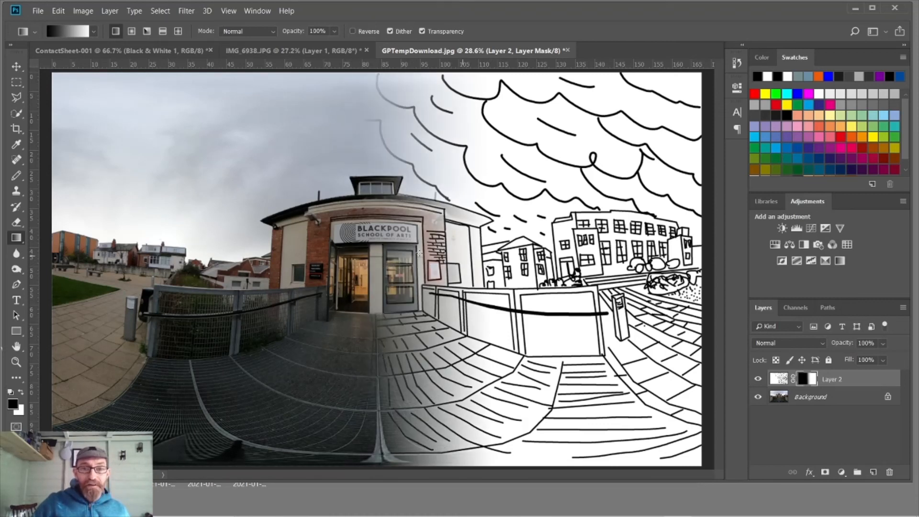
pyautogui.moveTo(362, 256); pyautogui.dragTo(533, 258)
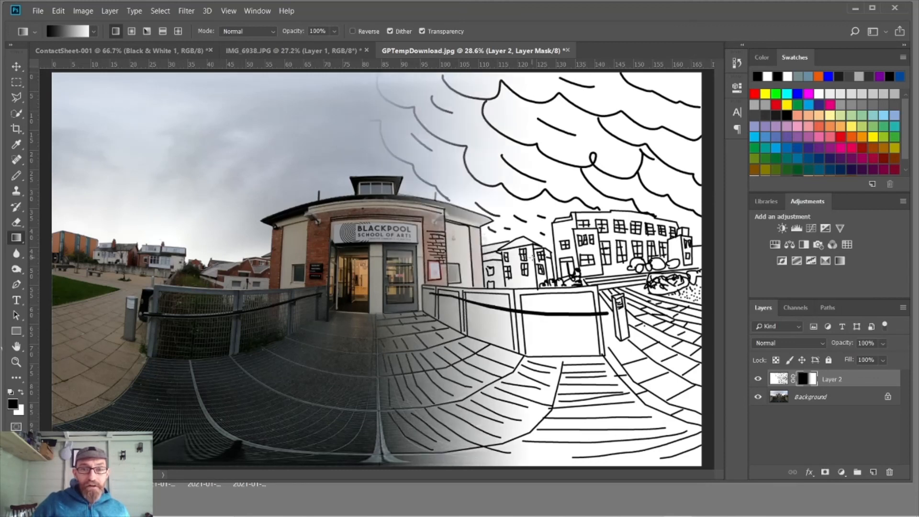
pyautogui.moveTo(201, 264); pyautogui.dragTo(587, 267)
pyautogui.moveTo(309, 254); pyautogui.dragTo(551, 257)
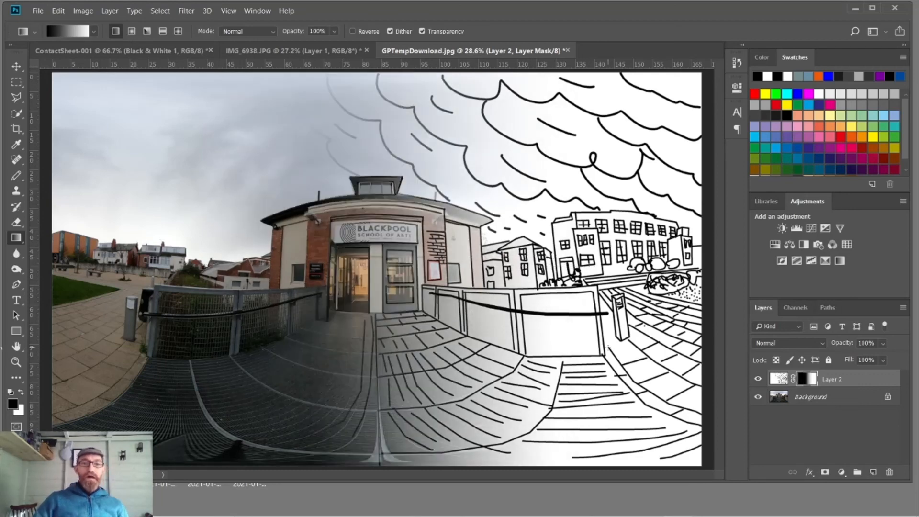
pyautogui.moveTo(387, 298); pyautogui.dragTo(628, 296)
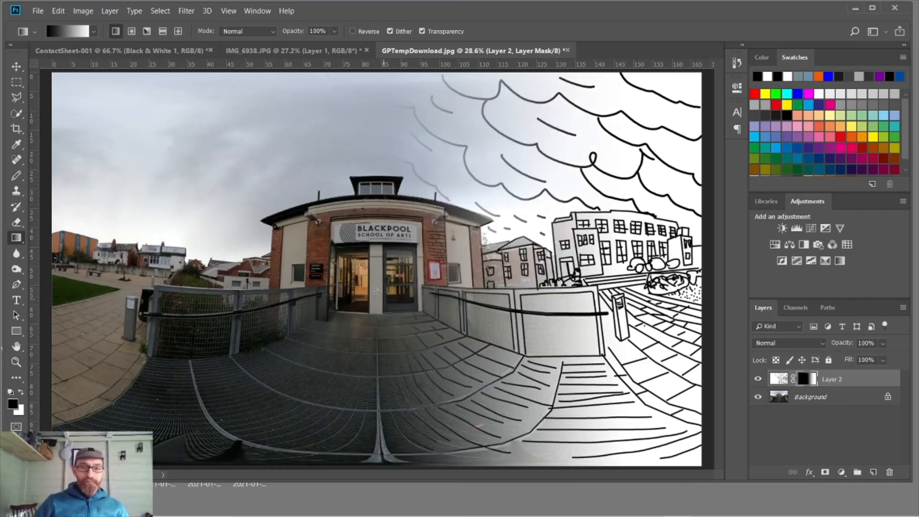
pyautogui.moveTo(356, 281); pyautogui.dragTo(505, 279)
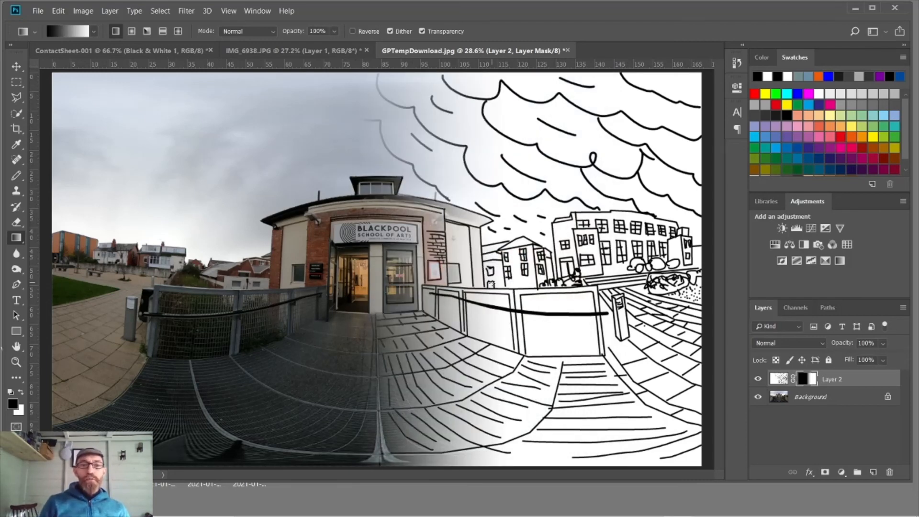